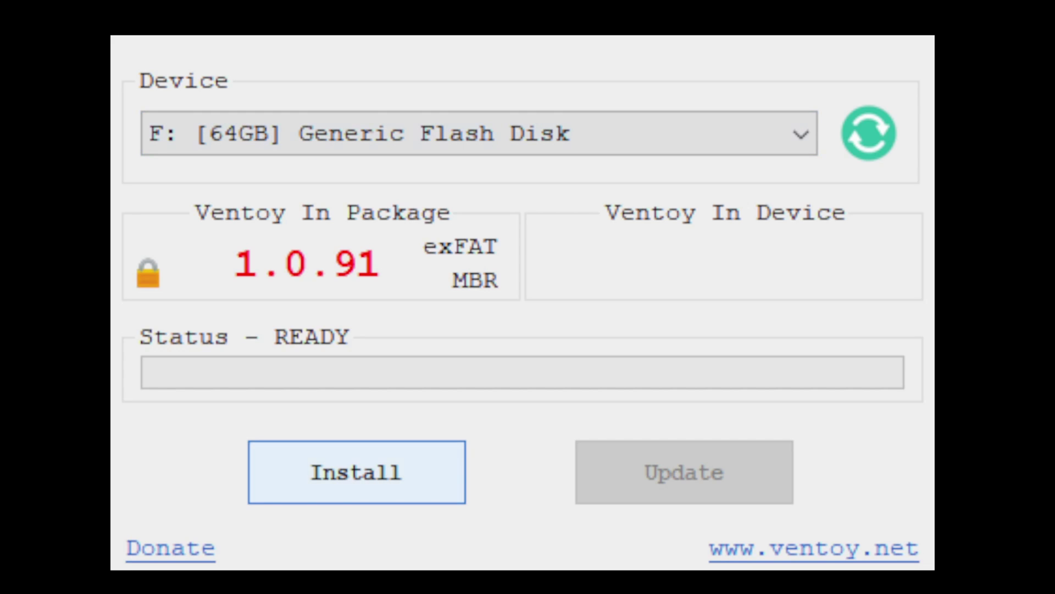
# Step: Install Ventoy 1.0.91 on the 64GB Generic Flash Disk (F:)
pyautogui.click(348, 493)
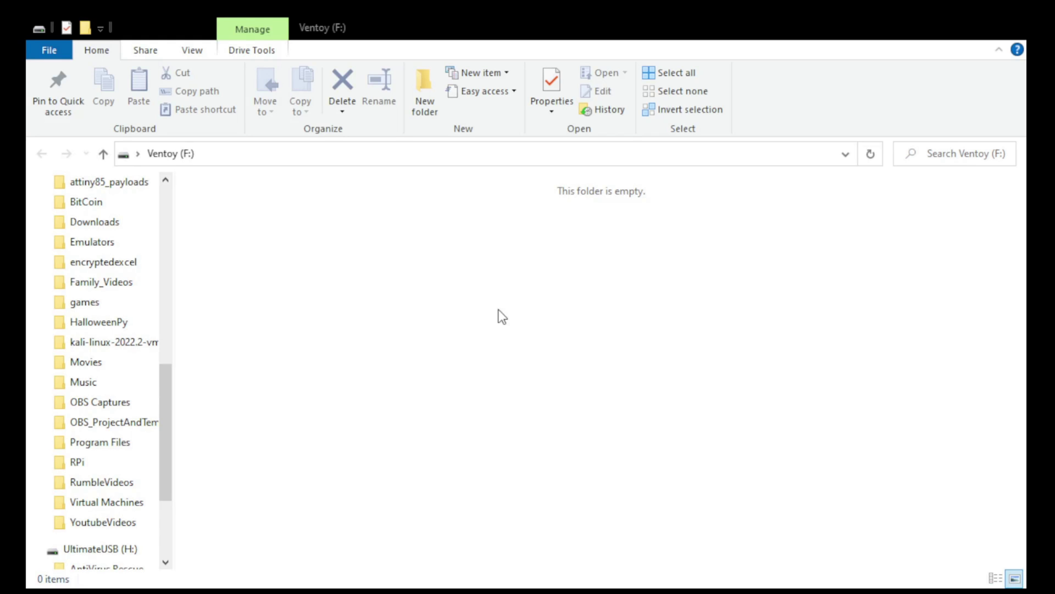
# Step: Create a folder named "Malware Rescue" in the root of the Ventoy (F:) drive
pyautogui.click(496, 309)
pyautogui.moveTo(298, 249); pyautogui.dragTo(441, 328)
pyautogui.hotkey('ctrl', 'shift', 'n')
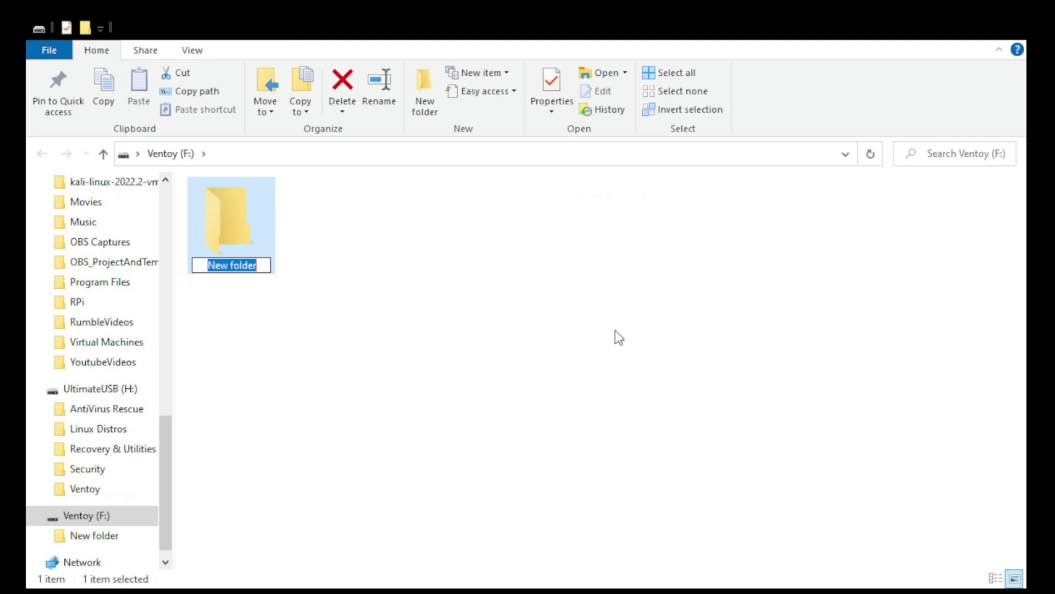
pyautogui.write('Malwa')
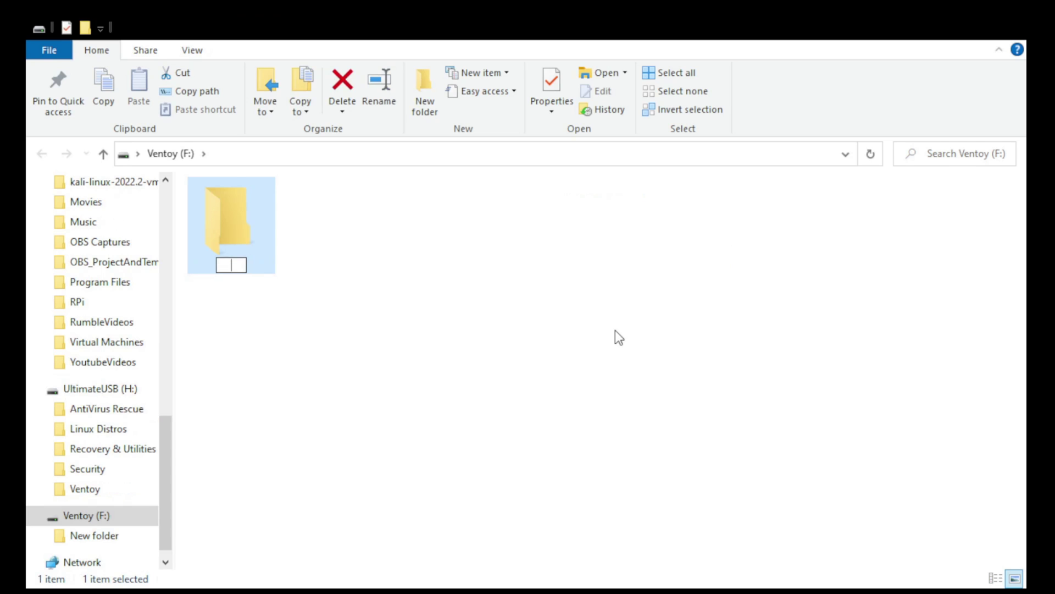
pyautogui.write('re')
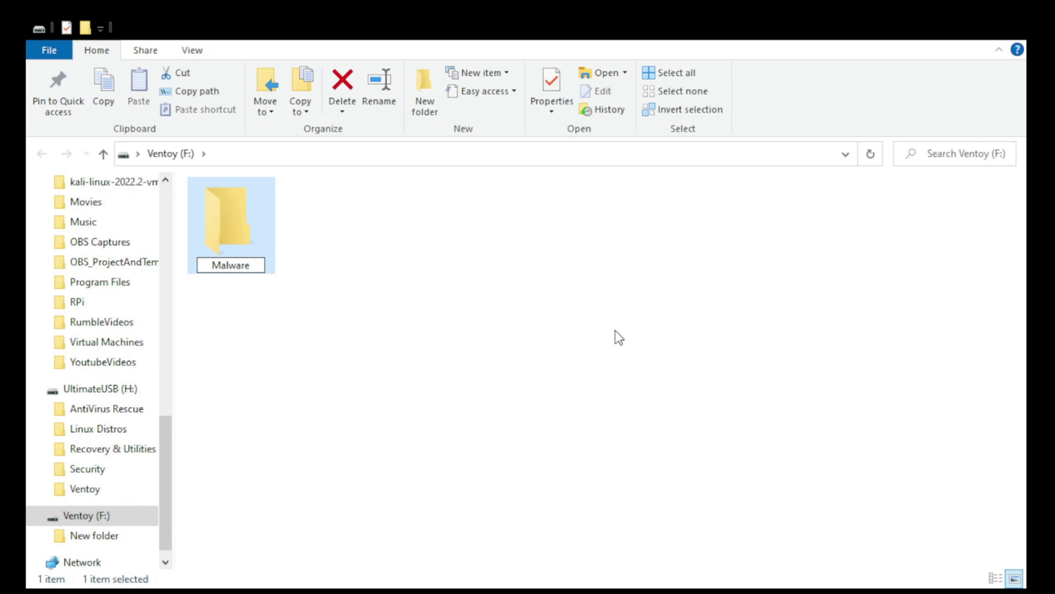
pyautogui.write(' Rescue')
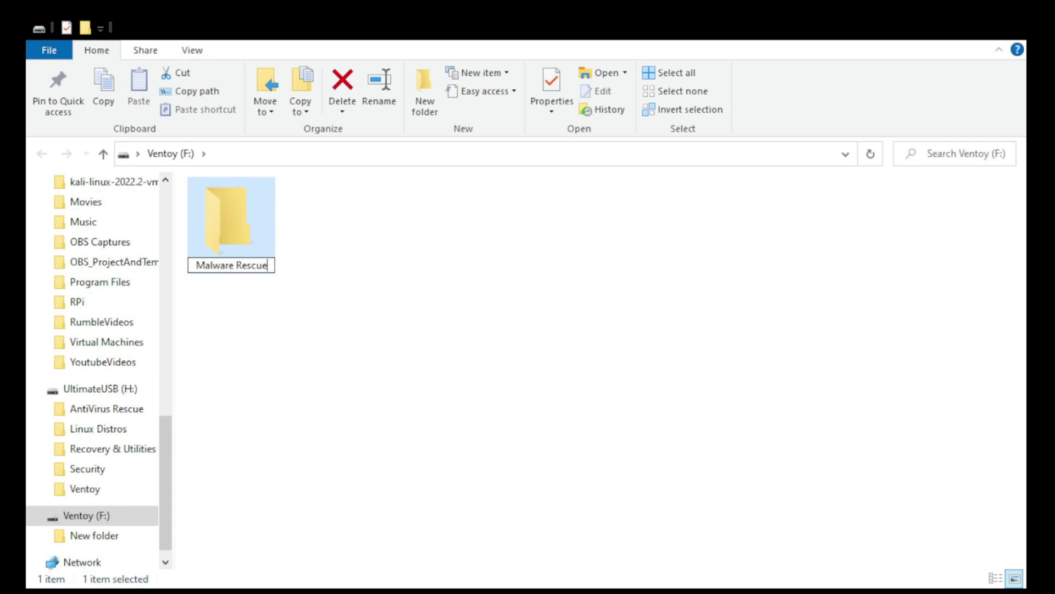
pyautogui.press('Return')
pyautogui.click(441, 302)
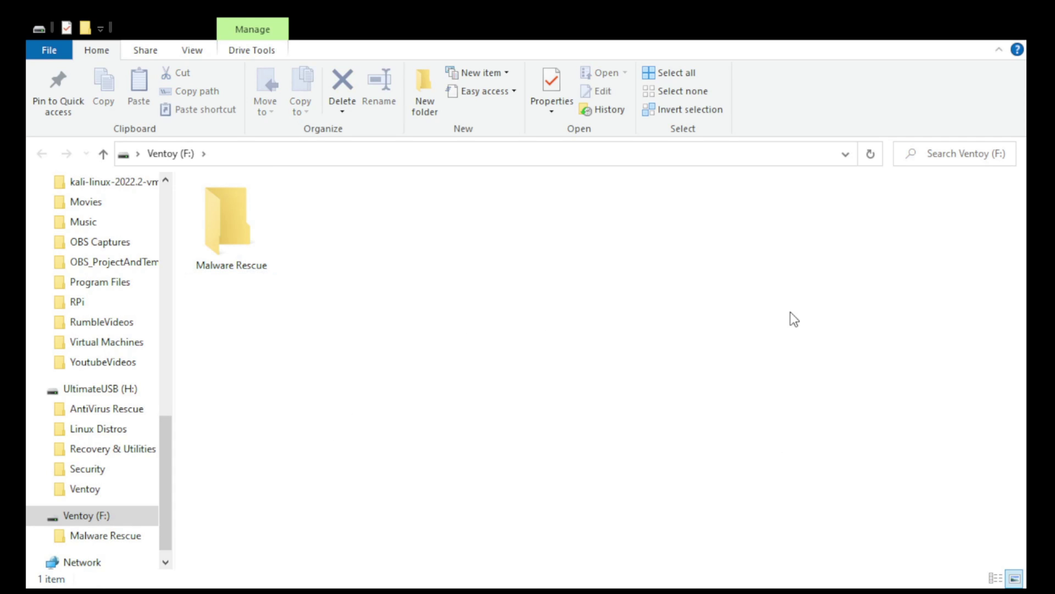
# Step: Create a second folder named "Linux Distros" in the root of the Ventoy (F:) drive
pyautogui.hotkey('ctrl', 'shift', 'n')
pyautogui.write('L')
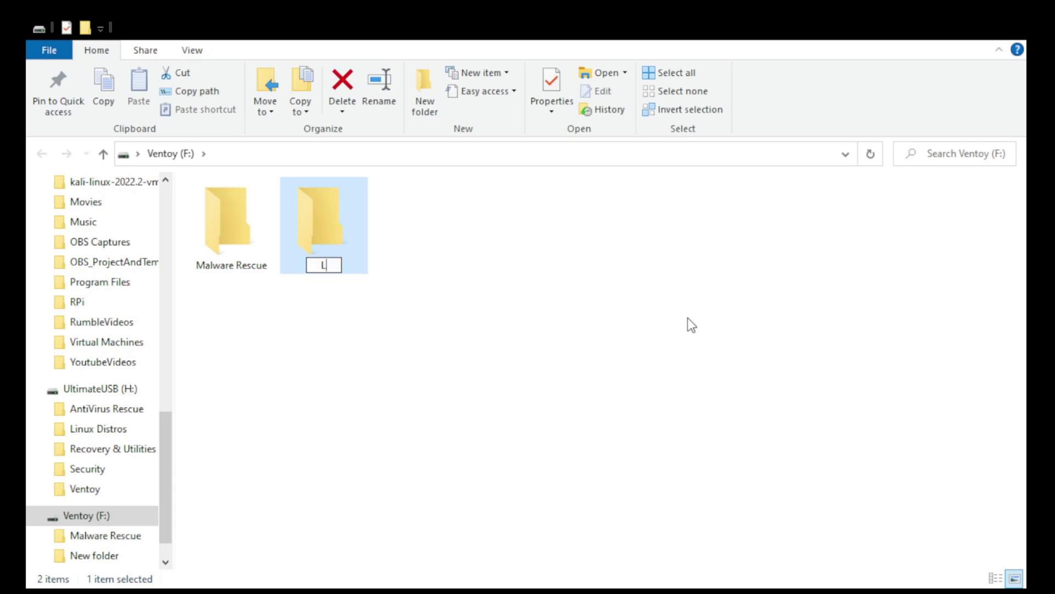
pyautogui.write('inux Distros')
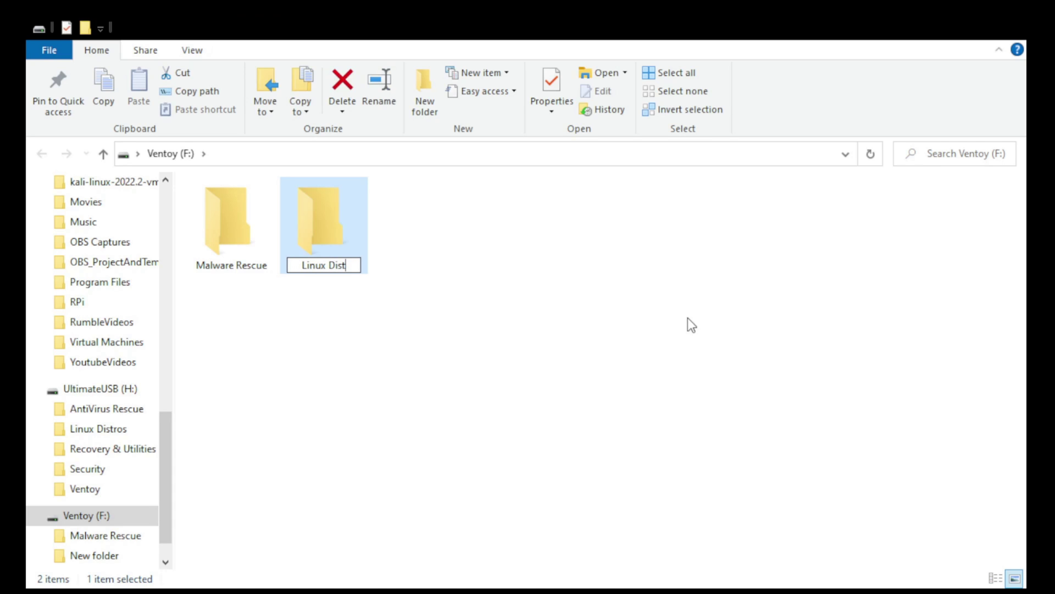
pyautogui.press('Return')
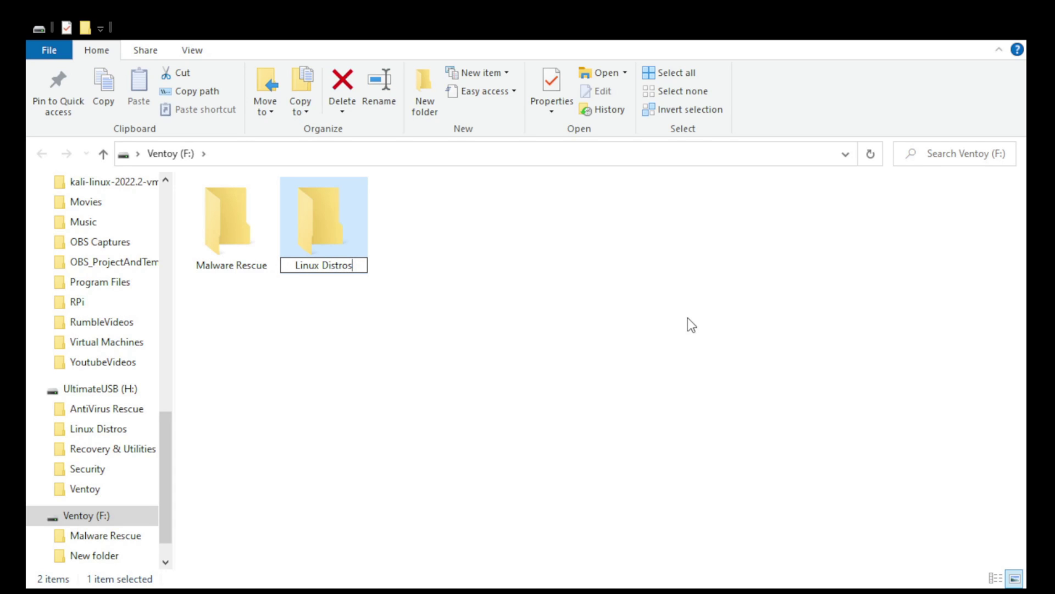
# Step: Rename the Malware Rescue folder as "Malware_Rescue", replacing the space with an underscore
pyautogui.click(235, 267)
pyautogui.click(236, 266)
pyautogui.click(237, 267)
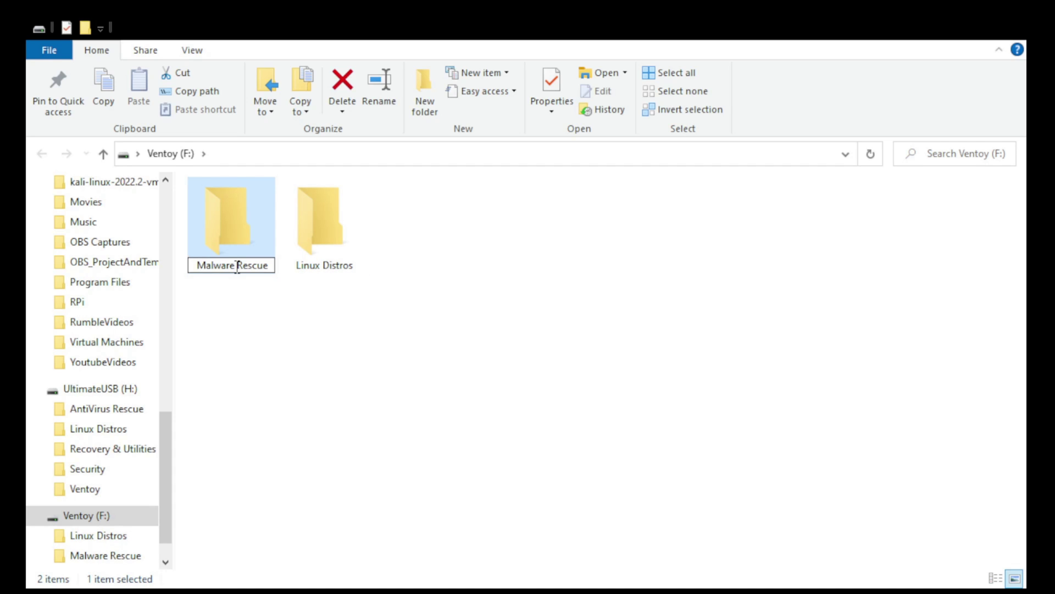
pyautogui.press('BackSpace')
pyautogui.write('_')
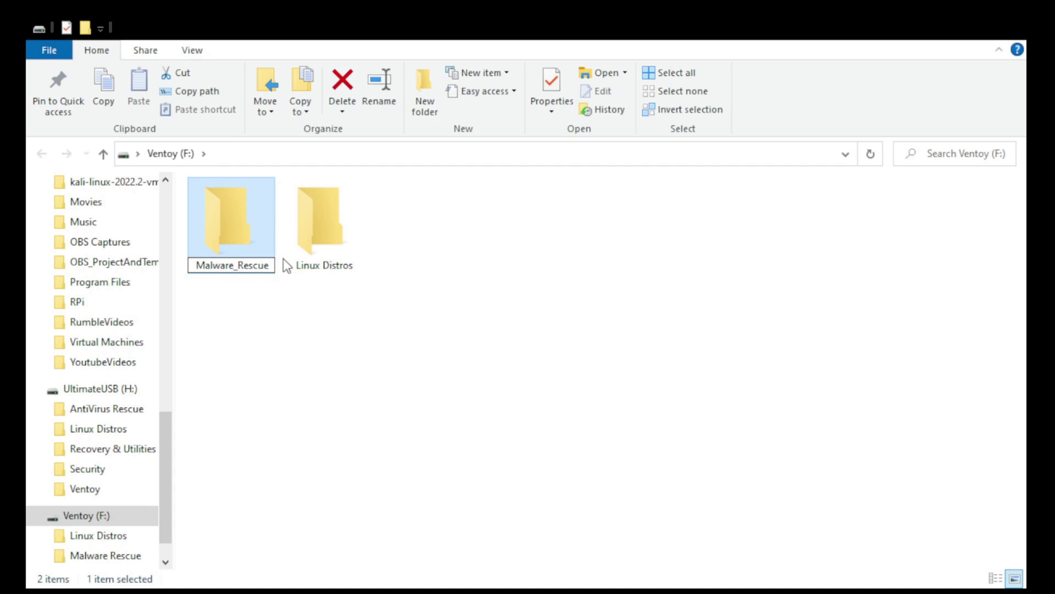
# Step: Rename the Linux Distros folder as "Linux_Distros" and add another new folder to the Ventoy (F:) drive
pyautogui.click(330, 270)
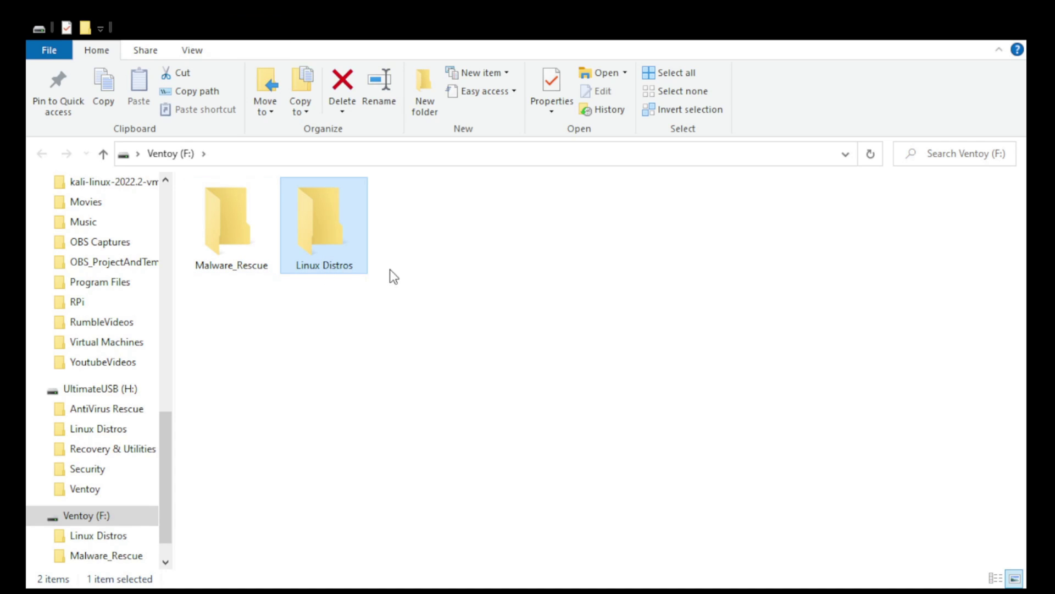
pyautogui.press('F2')
pyautogui.hotkey('shift', 'Left')
pyautogui.hotkey('ctrl', 'Left')
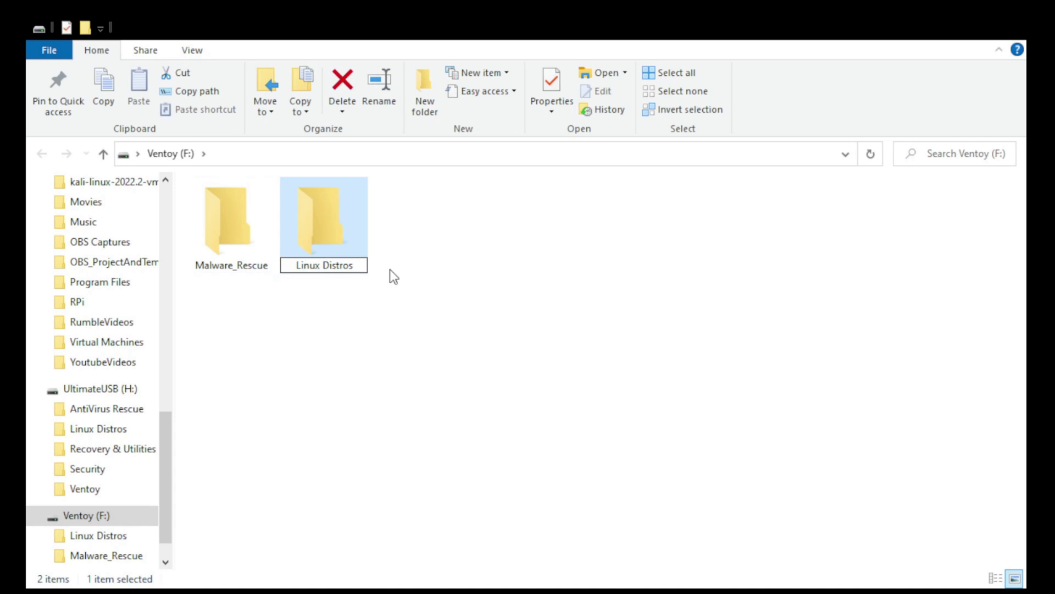
pyautogui.press('BackSpace')
pyautogui.write('_')
pyautogui.press('Return')
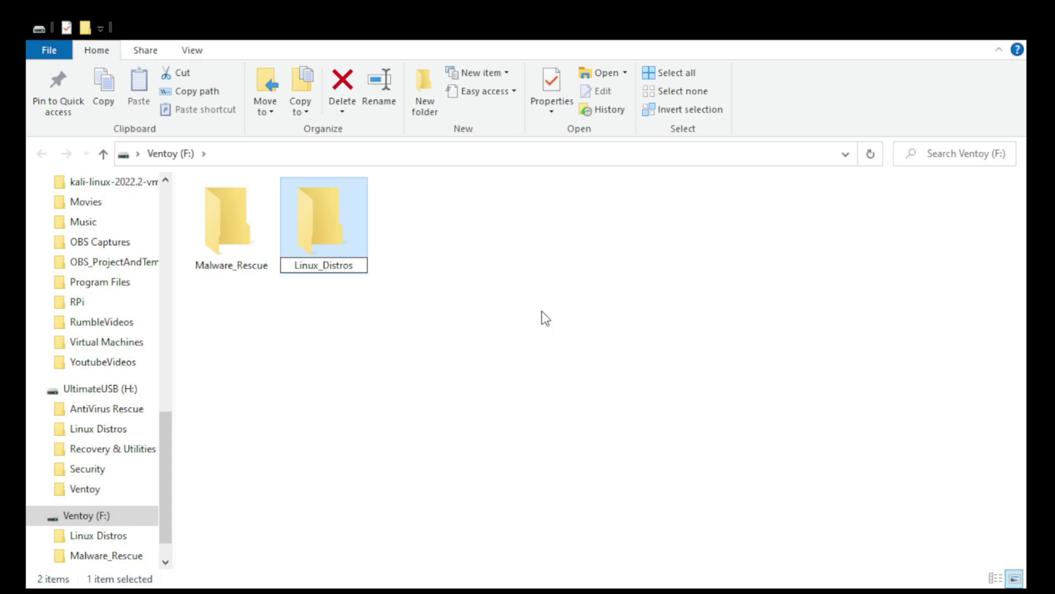
pyautogui.click(530, 267)
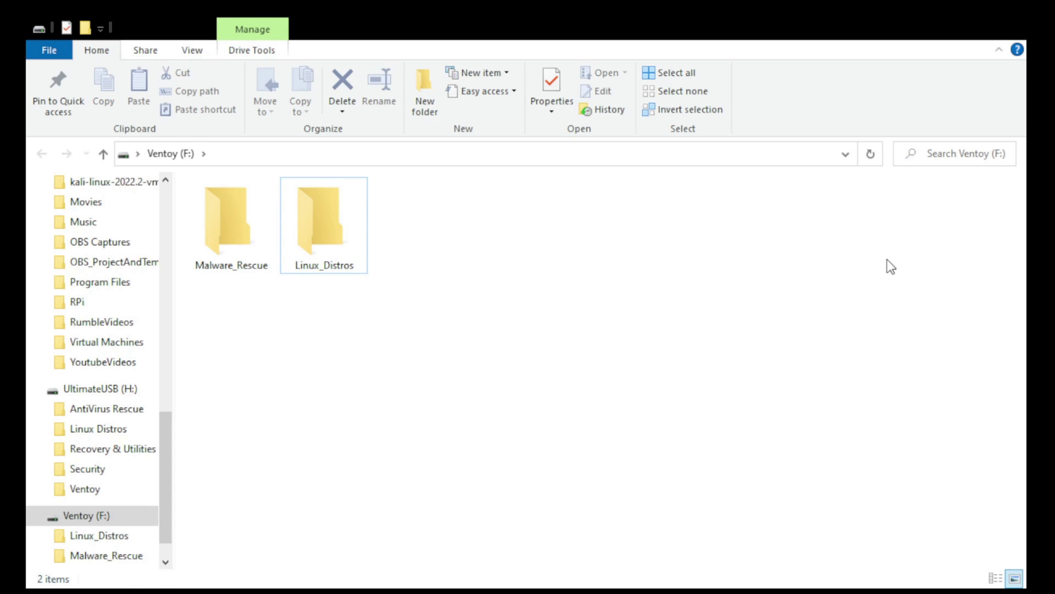
pyautogui.hotkey('ctrl', 'shift', 'n')
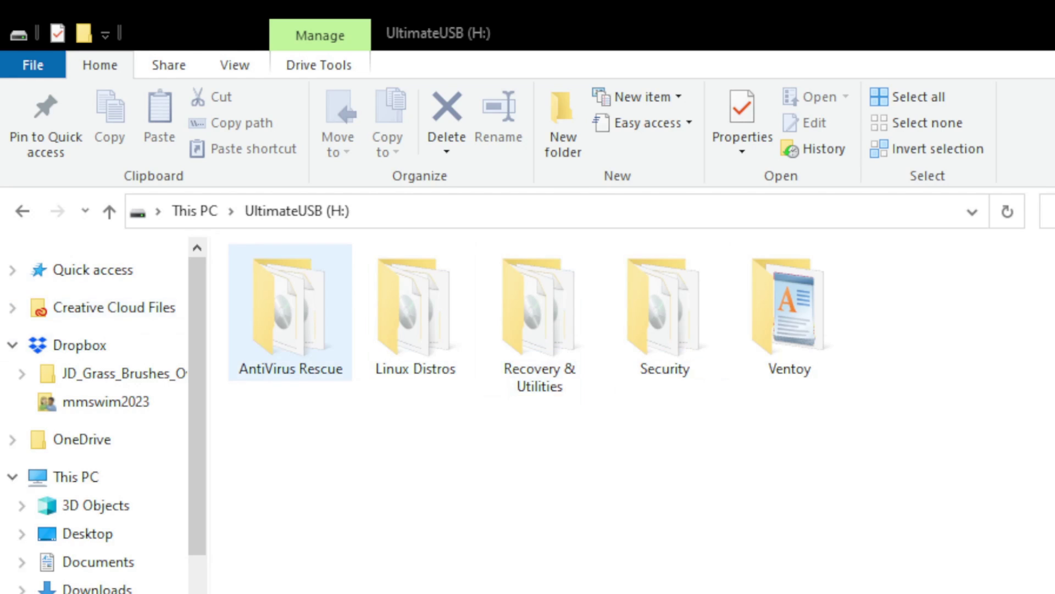
# Step: Review the disc images in the AntiVirus Rescue and Linux Distros folders of the UltimateUSB (H:) drive
pyautogui.doubleClick(288, 322)
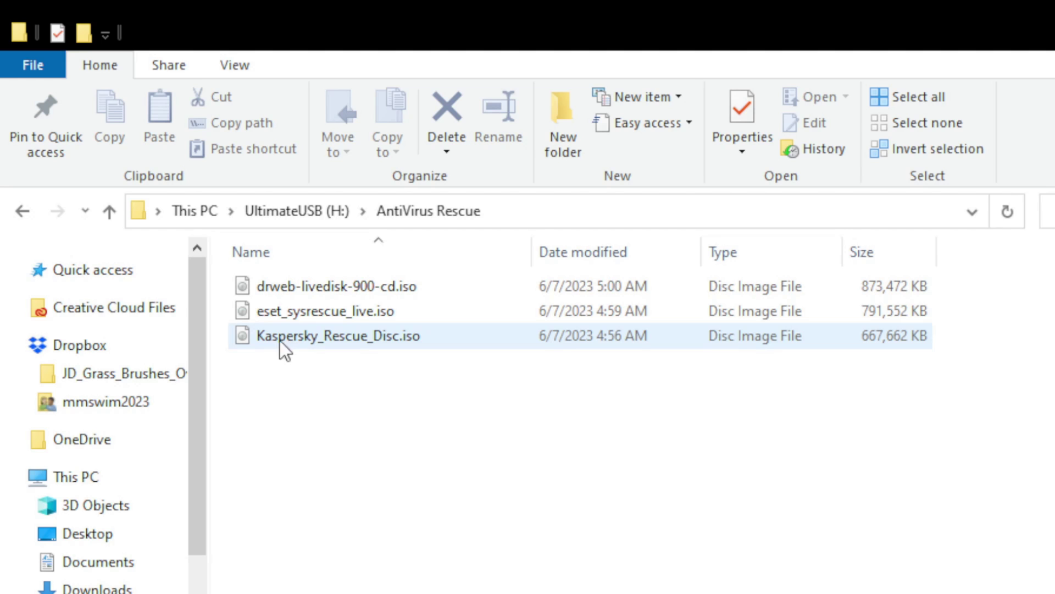
pyautogui.click(22, 211)
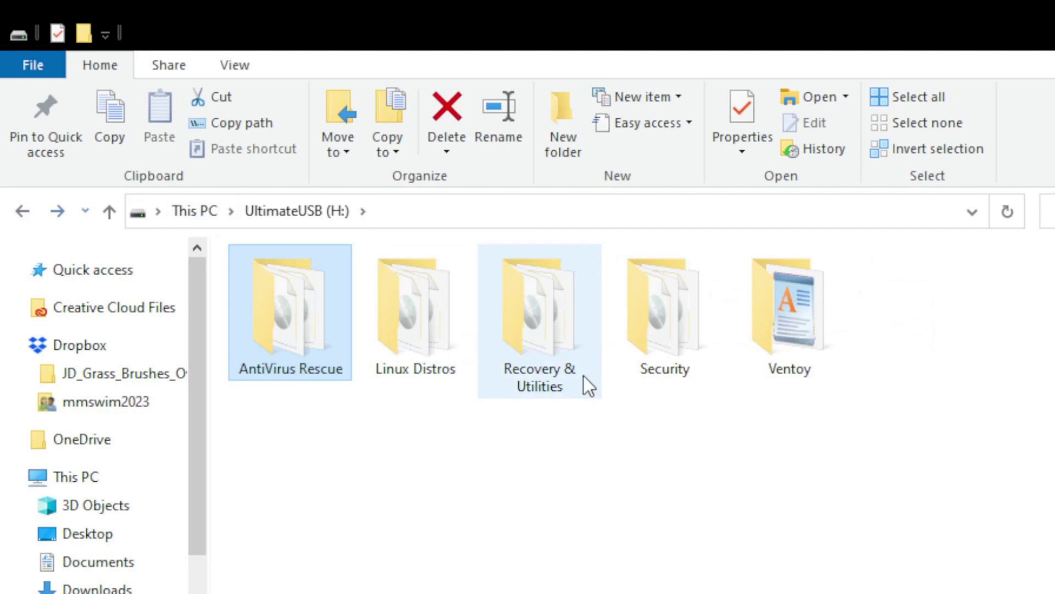
pyautogui.doubleClick(401, 314)
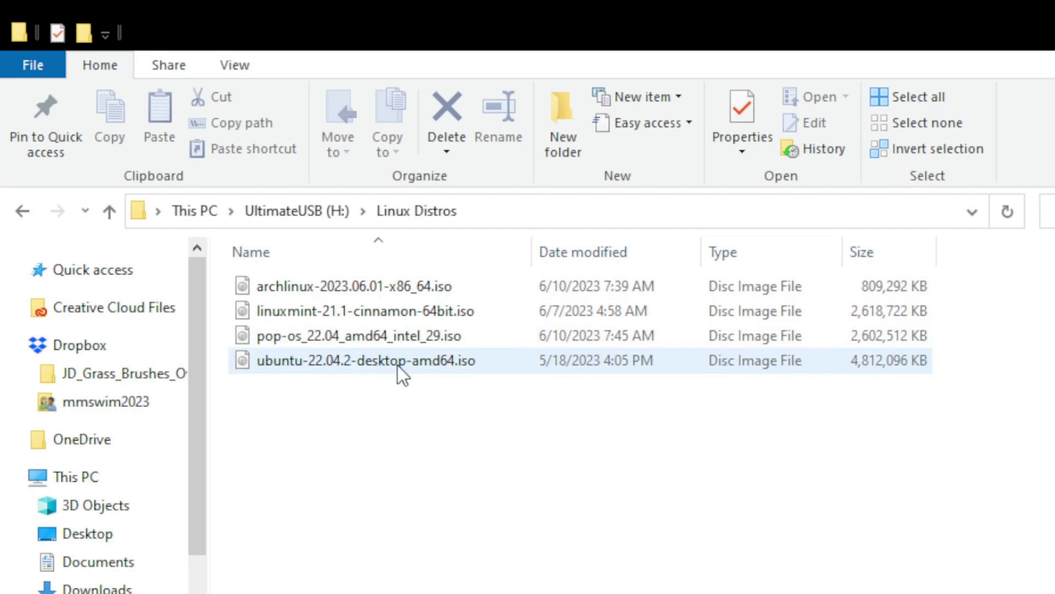
pyautogui.click(22, 211)
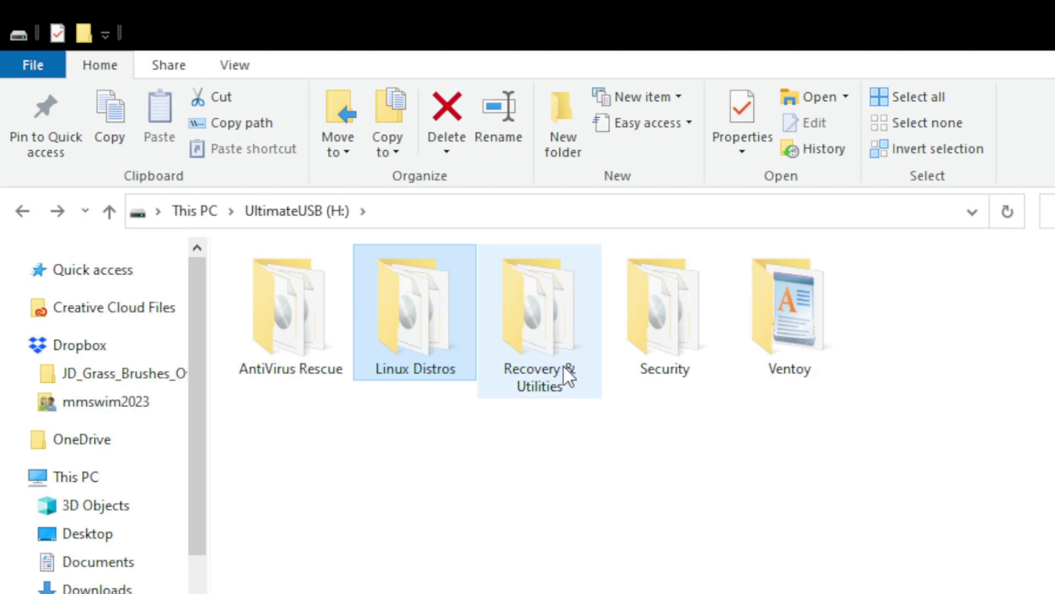
# Step: Review the disc images in the Recovery & Utilities folder, including MEDICAT.img and WinPE_x64.iso, and return to the UltimateUSB (H:) root
pyautogui.doubleClick(559, 318)
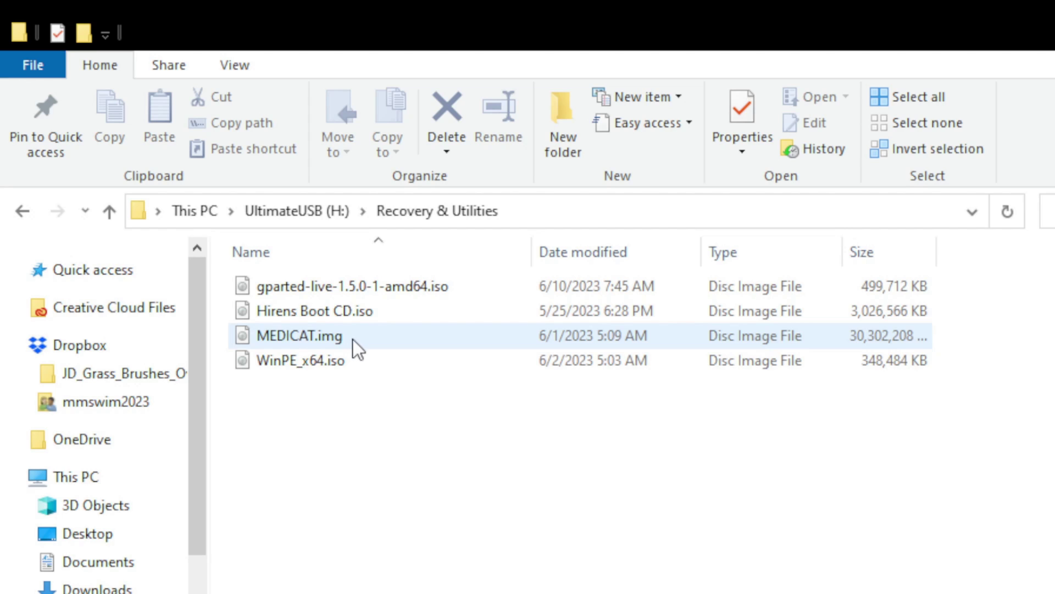
pyautogui.click(305, 338)
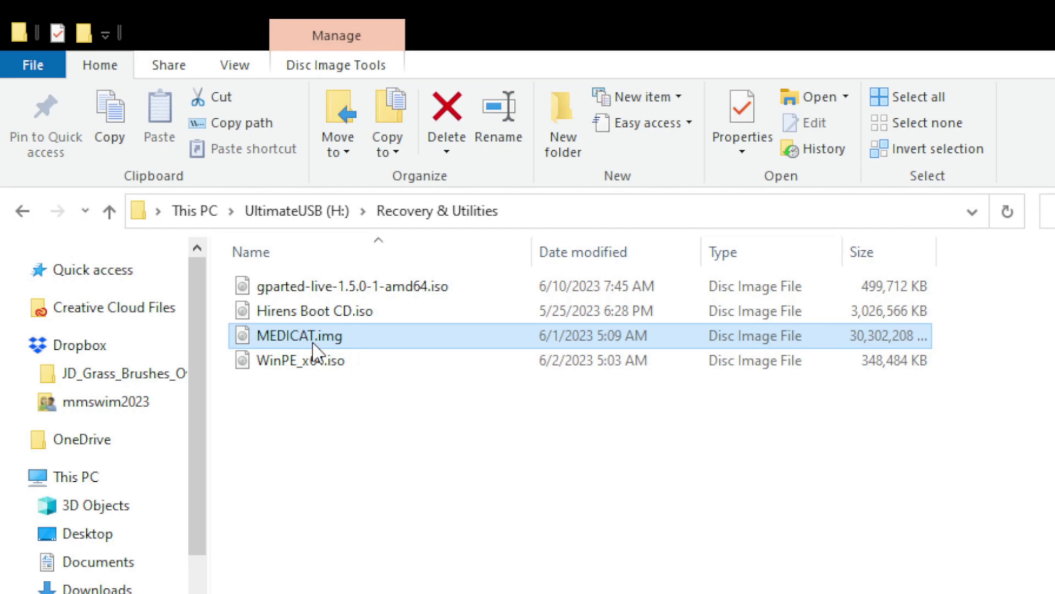
pyautogui.click(428, 460)
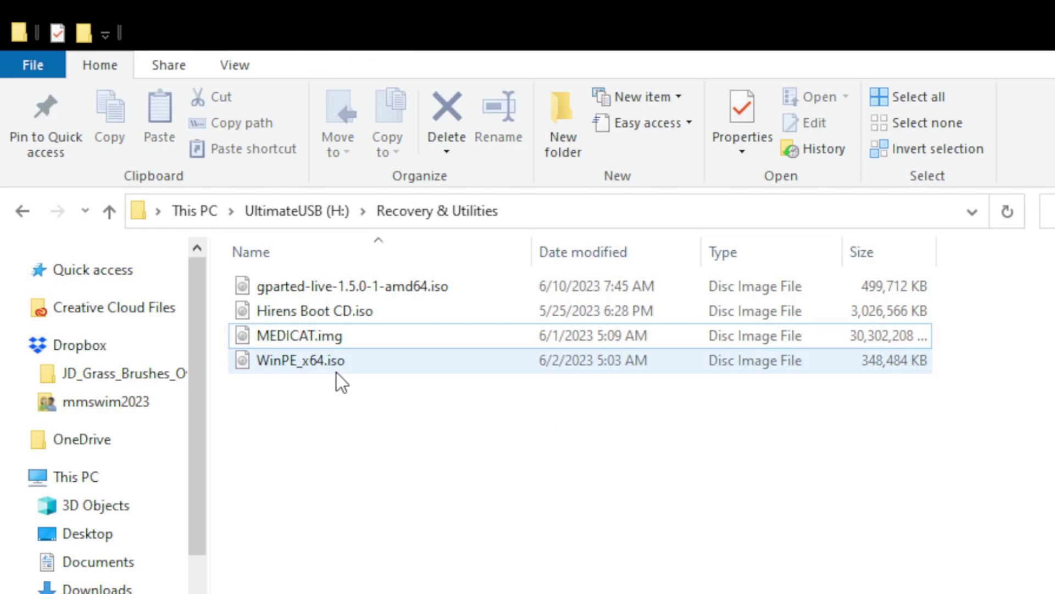
pyautogui.click(337, 370)
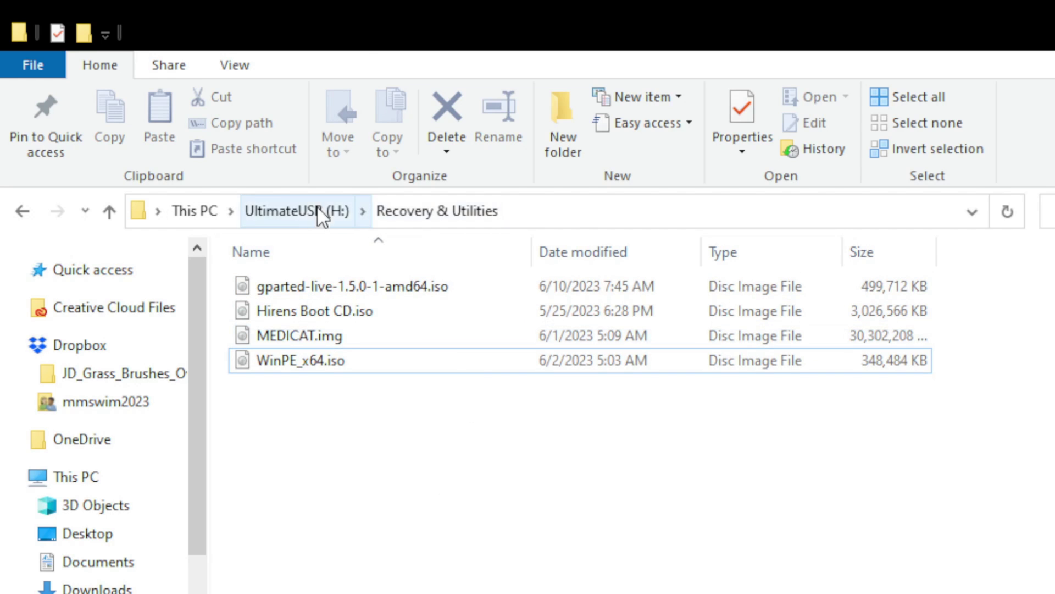
pyautogui.click(299, 212)
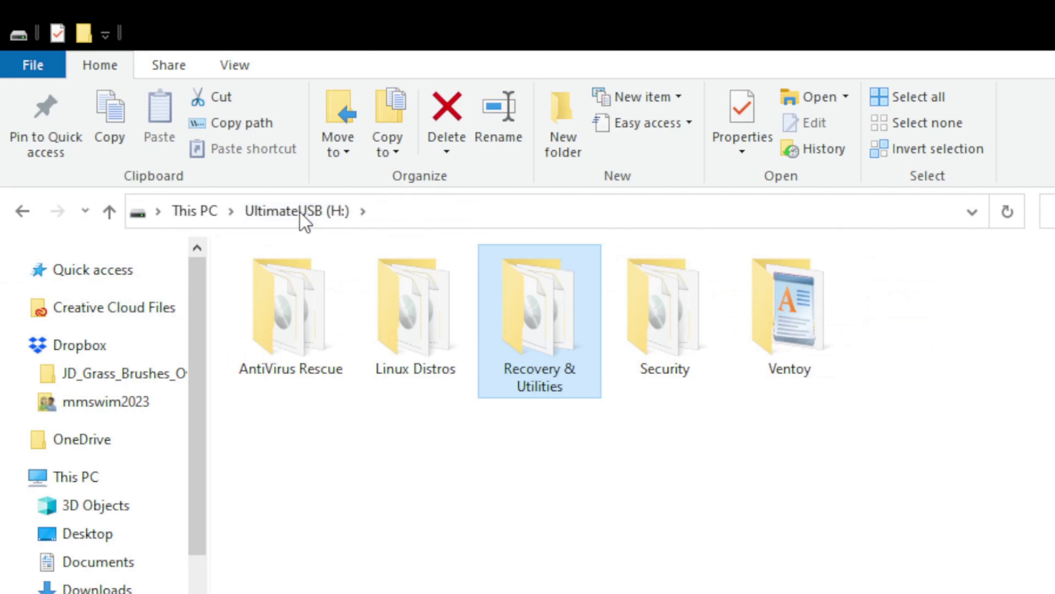
# Step: Review the disc images in the Security folder of UltimateUSB (H:), and go to This PC
pyautogui.doubleClick(648, 363)
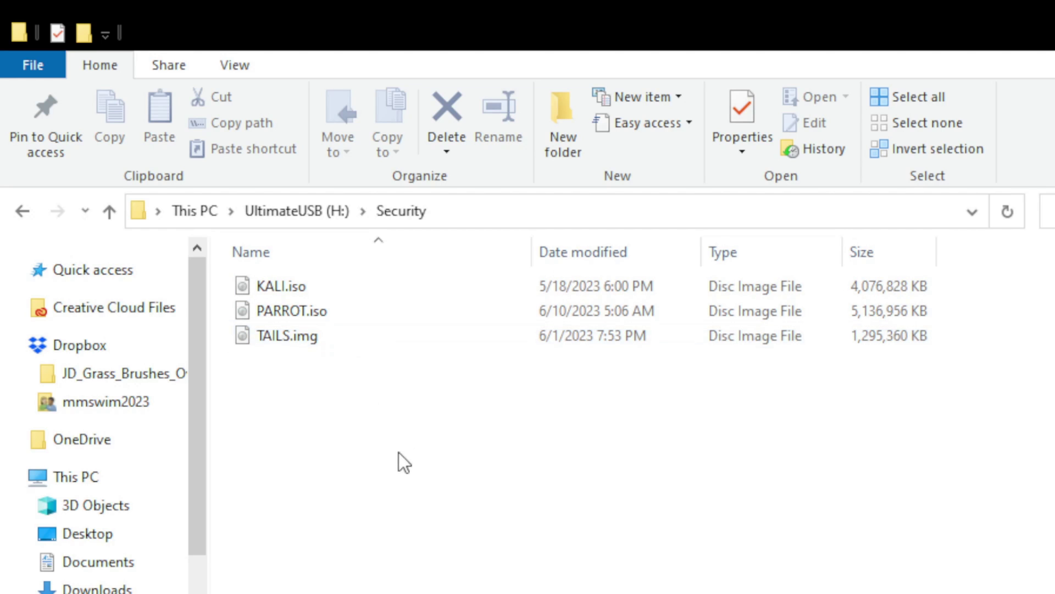
pyautogui.click(292, 215)
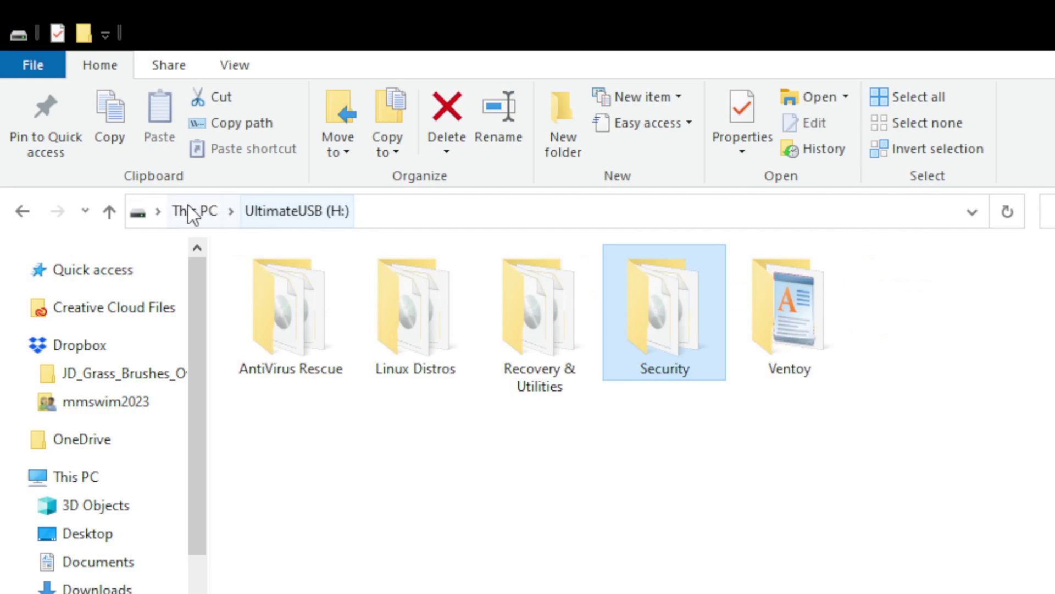
pyautogui.click(98, 486)
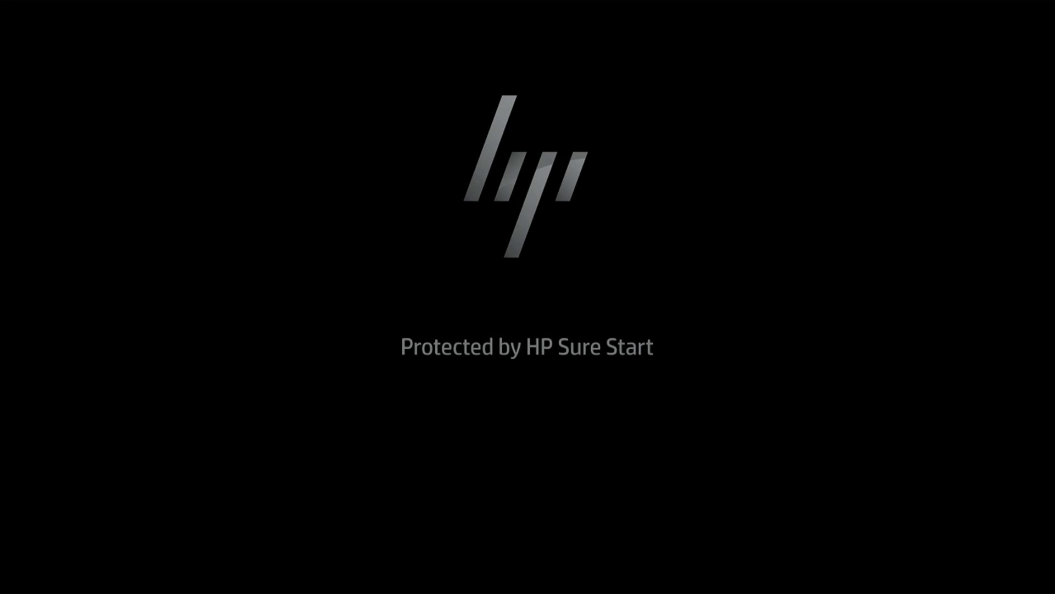
# Step: Open the HP boot menu at startup and boot from the UEFI Generic Mass Storage device
pyautogui.press('F9')
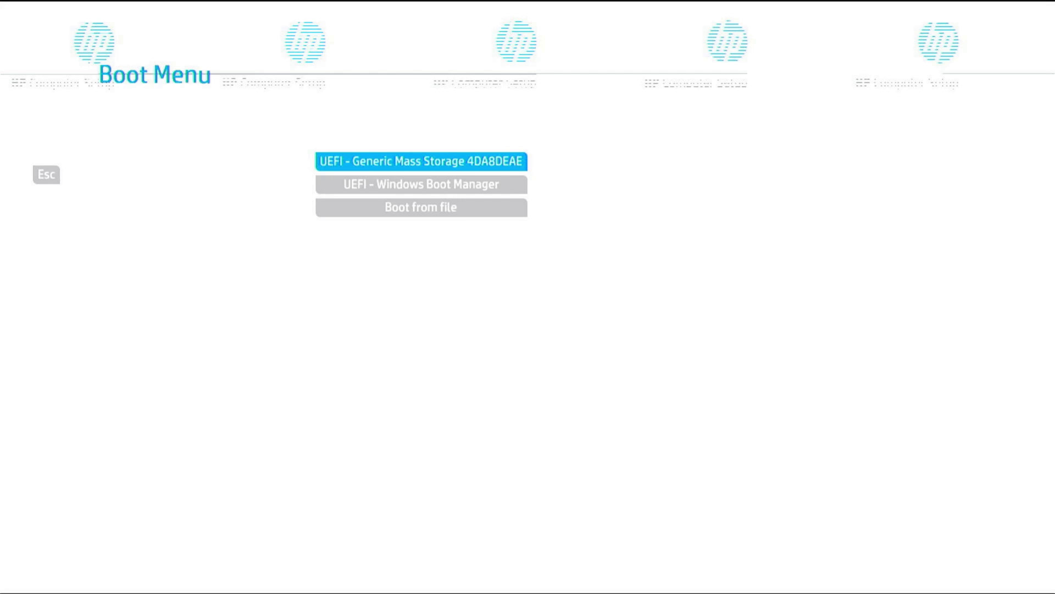
pyautogui.press('Down')
pyautogui.press('Up')
pyautogui.press('Return')
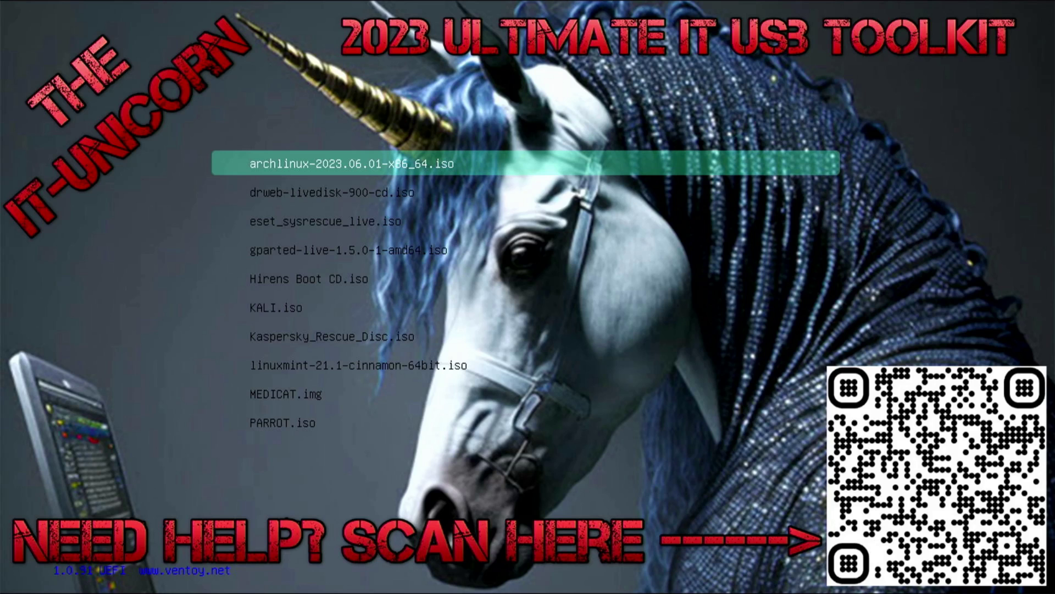
# Step: Look through the bootable images in the Ventoy boot list, down to PARROT.iso and back up to drweb-livedisk-900-cd.iso
pyautogui.press('Down')
pyautogui.press('Down')
pyautogui.press('Down')
pyautogui.press('Down')
pyautogui.press('Down')
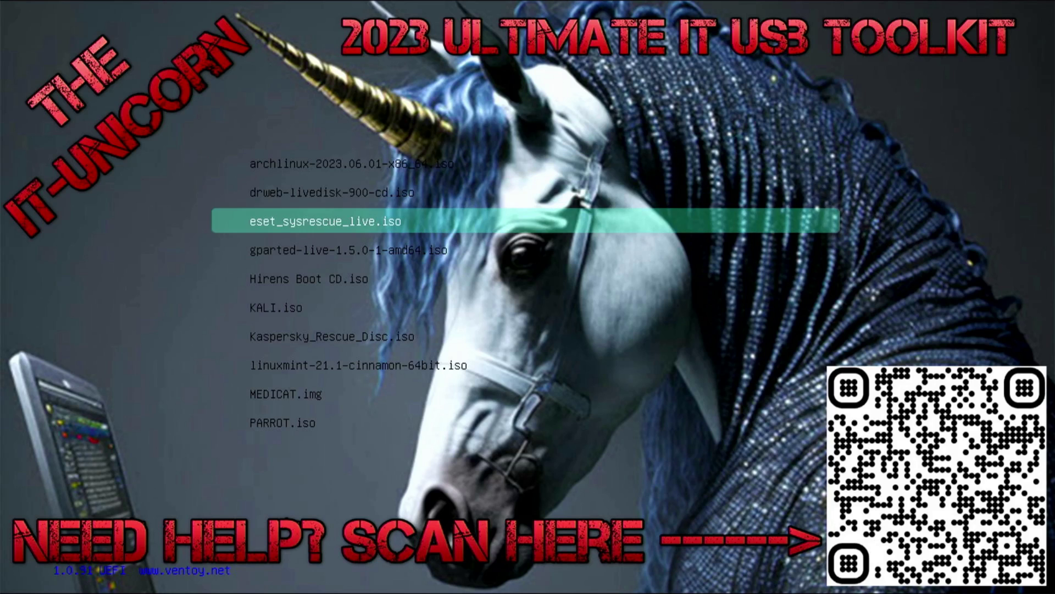
pyautogui.press('Down')
pyautogui.press('Down')
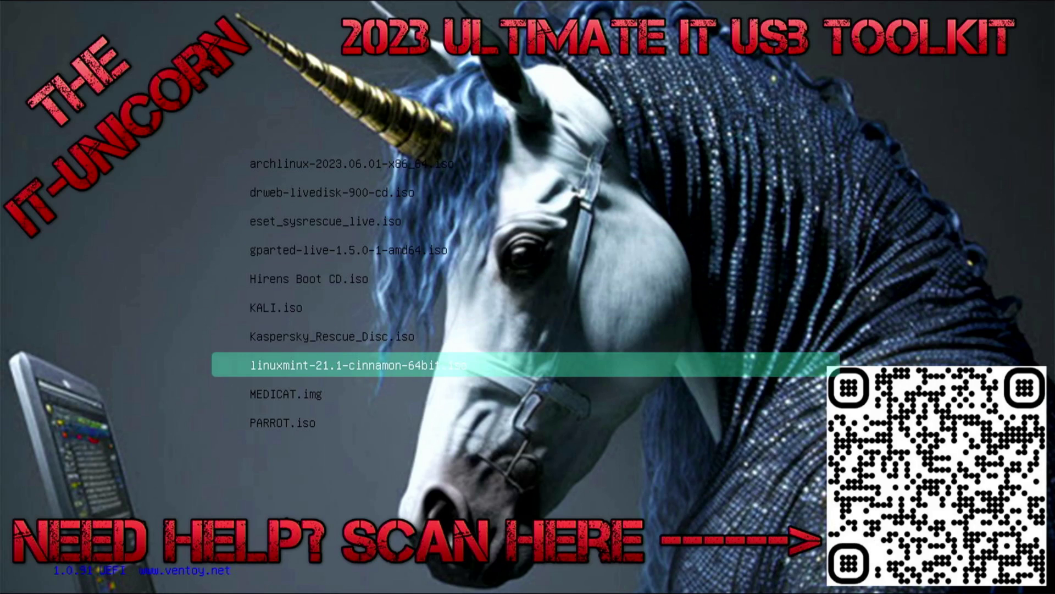
pyautogui.press('Down')
pyautogui.press('Down')
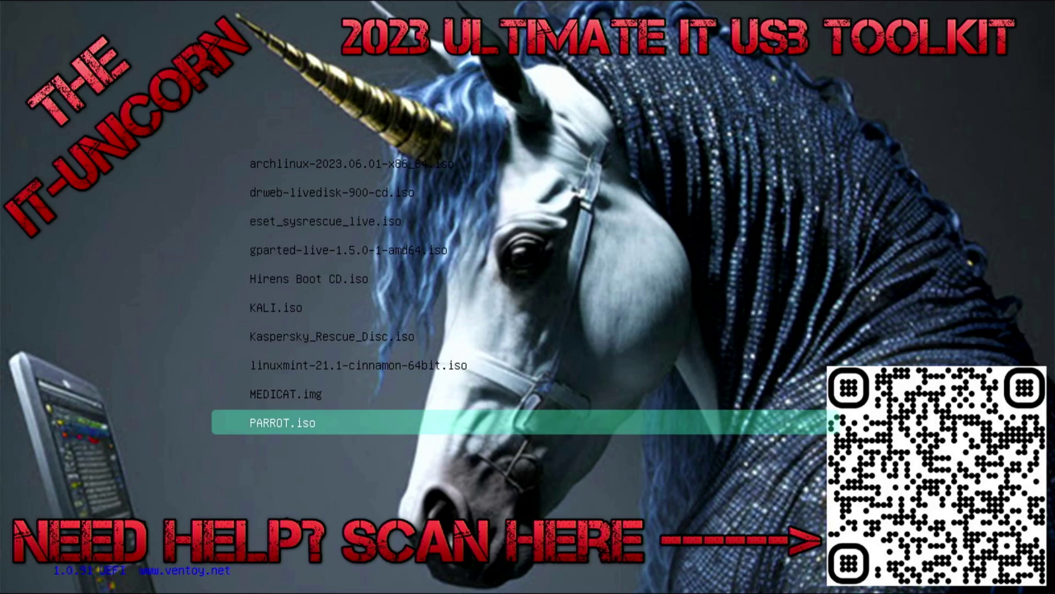
pyautogui.press('Up')
pyautogui.press('Up')
pyautogui.press('Up')
pyautogui.press('Up')
pyautogui.press('Up')
pyautogui.press('Up')
pyautogui.press('Up')
pyautogui.press('Up')
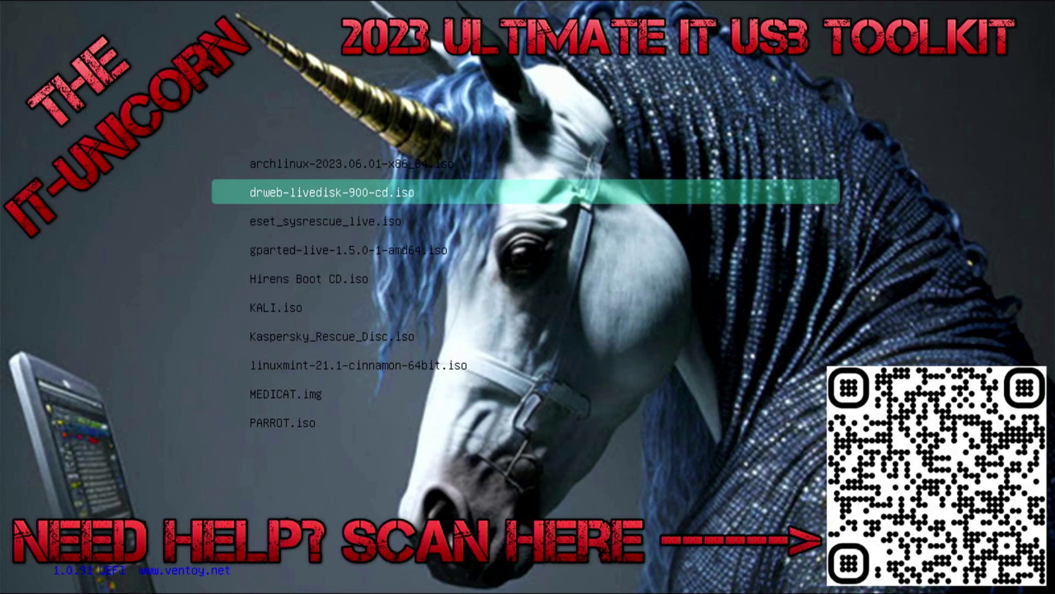
# Step: Switch the Ventoy boot menu from the flat image list to the folder tree view
pyautogui.press('F3')
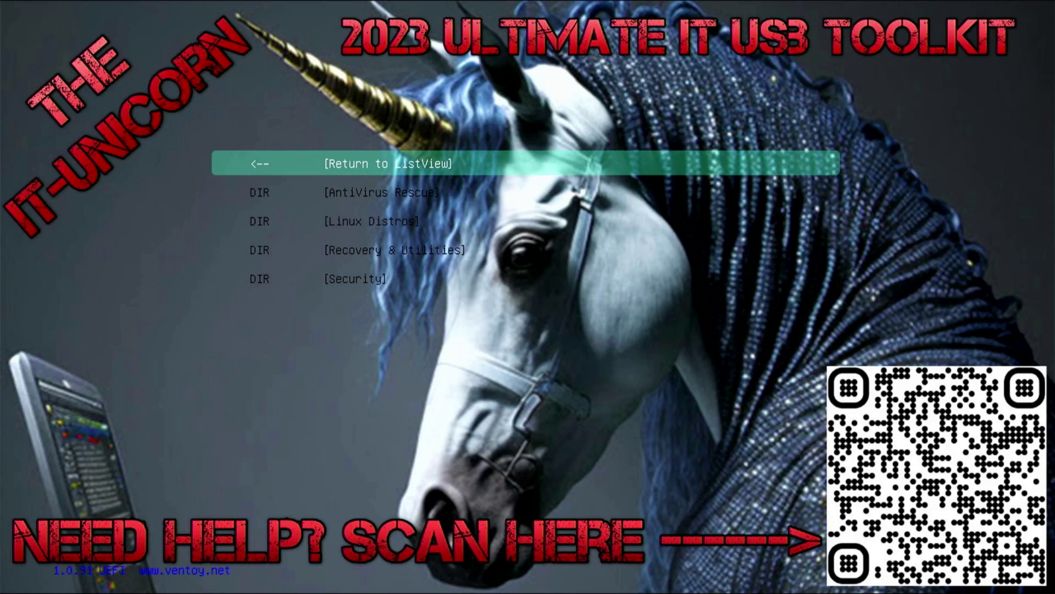
# Step: Review the images in the Security folder of the Ventoy tree view and return to the top-level folder list
pyautogui.press('Down')
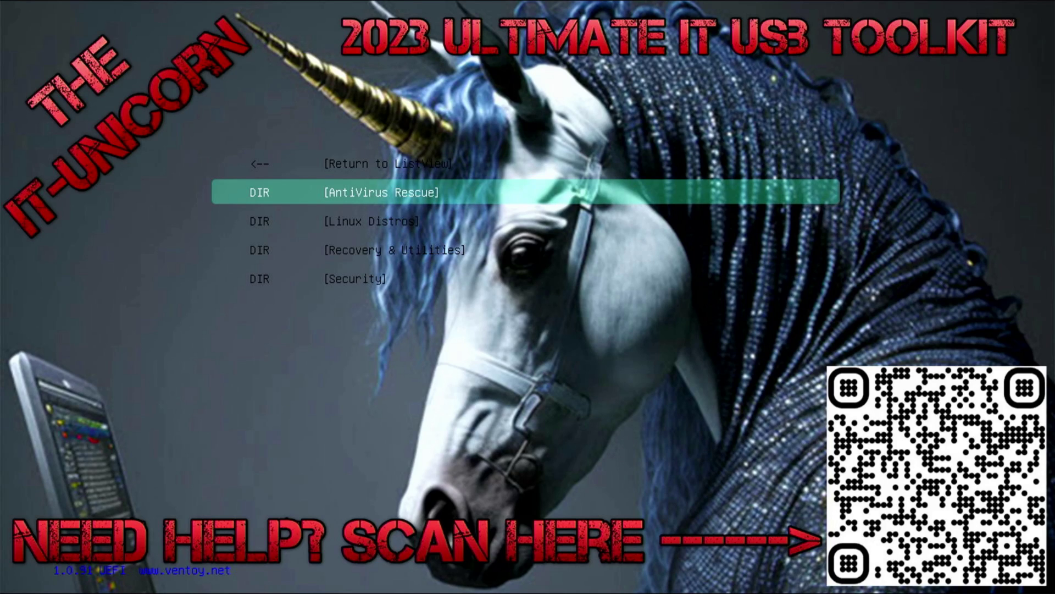
pyautogui.press('Down')
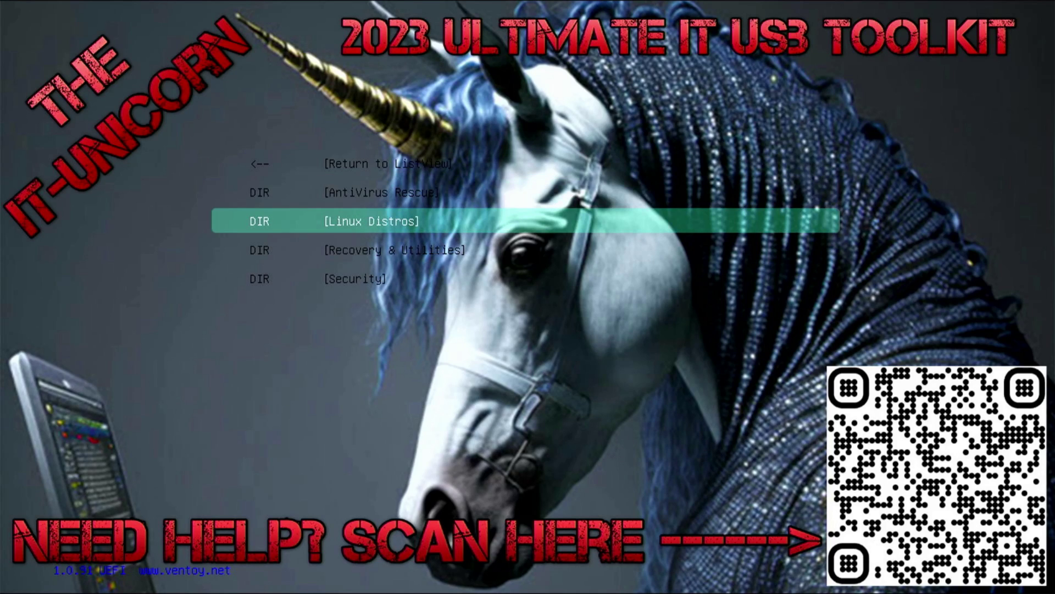
pyautogui.press('Down')
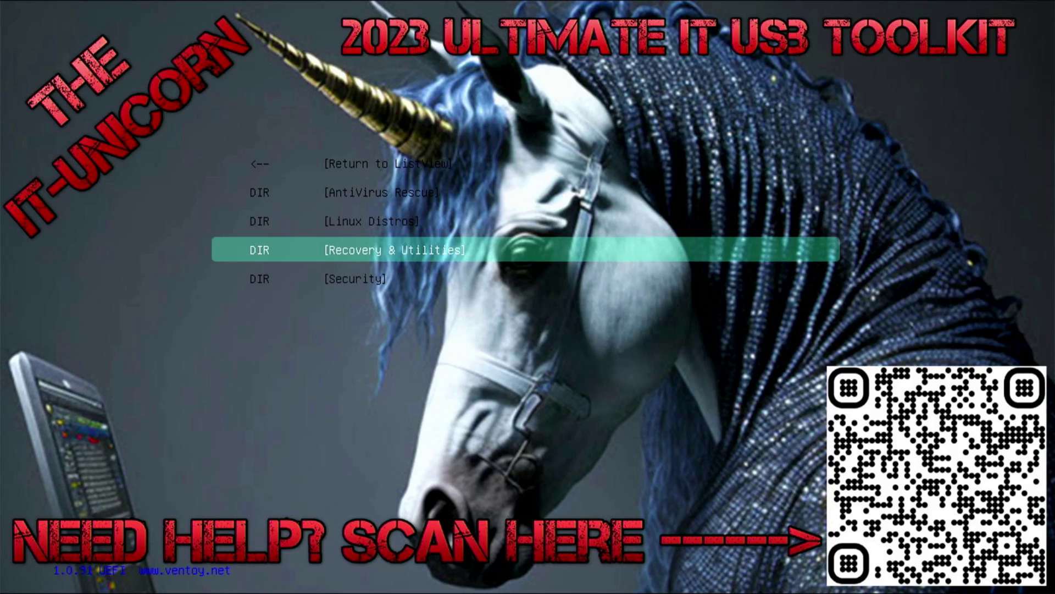
pyautogui.press('Down')
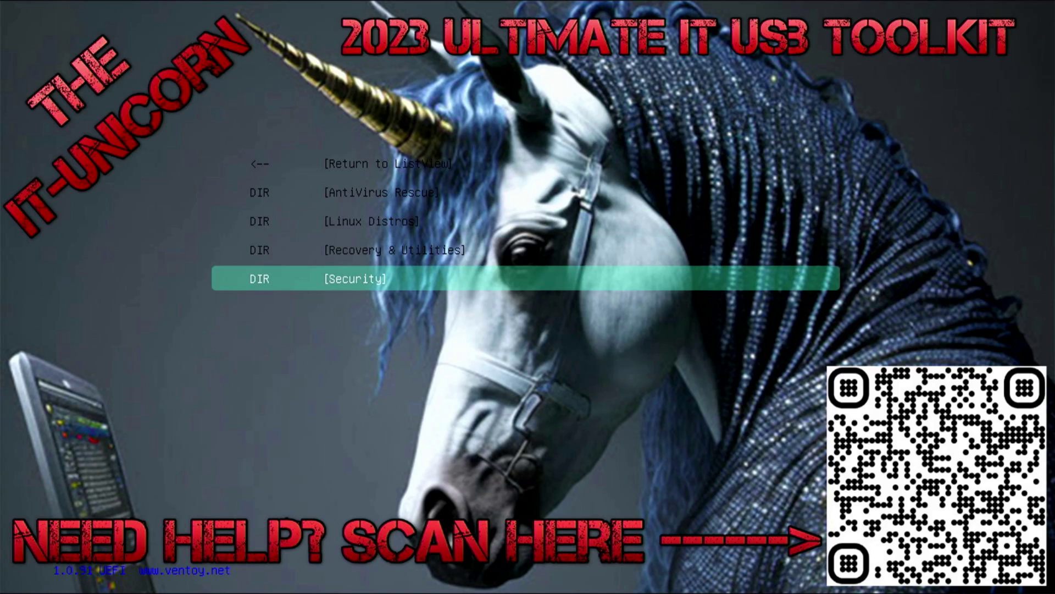
pyautogui.press('Return')
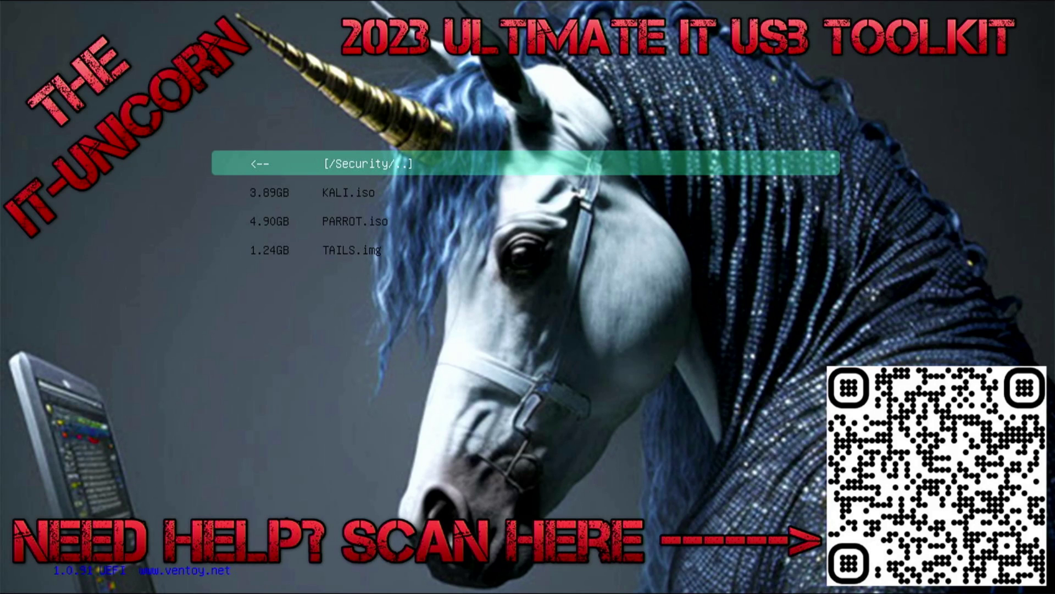
pyautogui.press('Down')
pyautogui.press('Down')
pyautogui.press('Down')
pyautogui.press('Up')
pyautogui.press('Up')
pyautogui.press('Up')
pyautogui.press('Return')
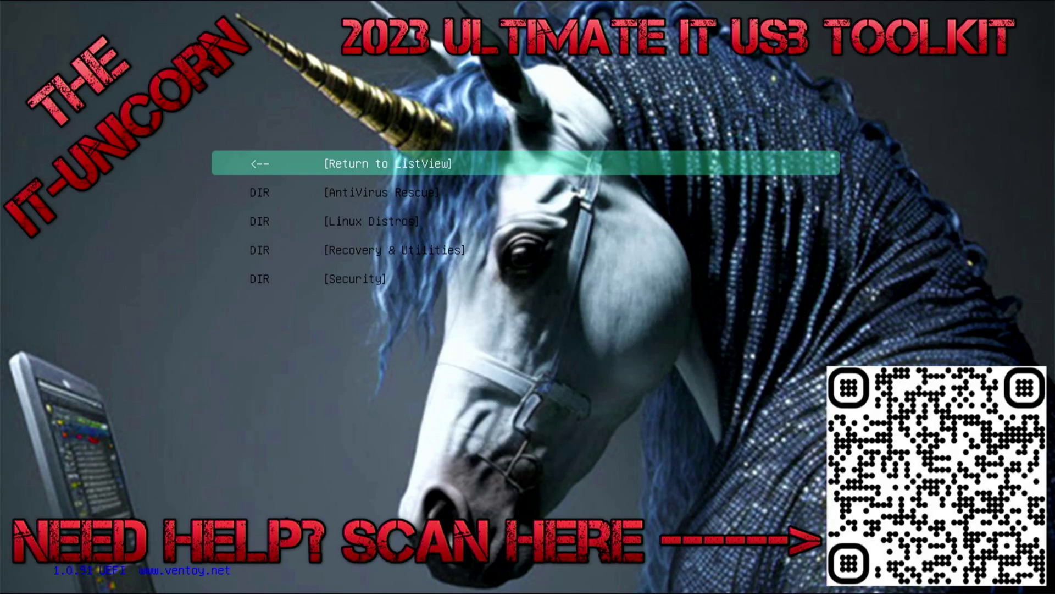
# Step: Look through the images in the Recovery & Utilities folder and return to the top-level folder list
pyautogui.press('Down')
pyautogui.press('Down')
pyautogui.press('Down')
pyautogui.press('Return')
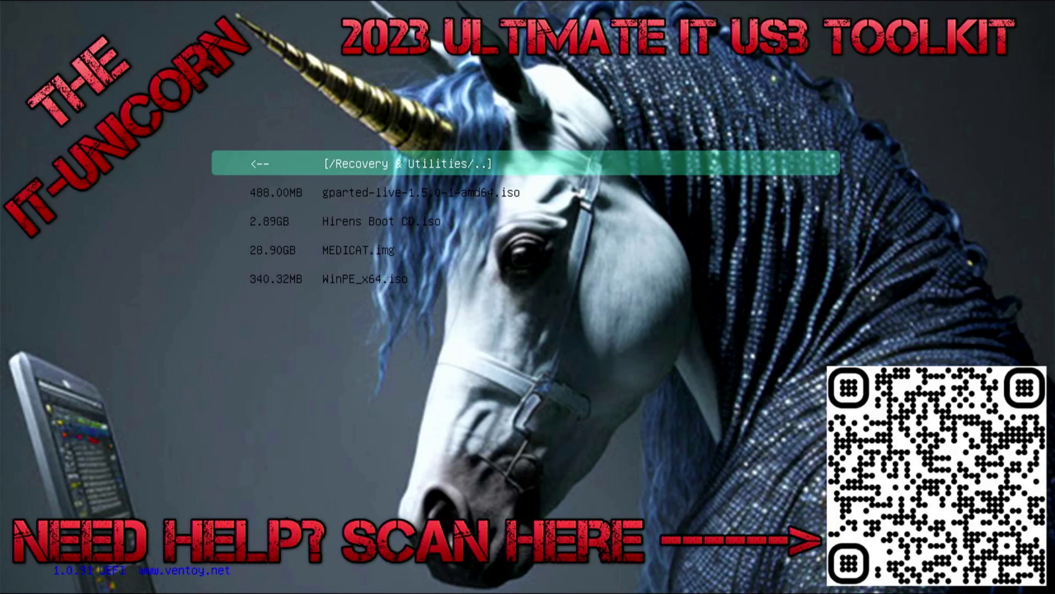
pyautogui.press('Down')
pyautogui.press('Down')
pyautogui.press('Down')
pyautogui.press('Down')
pyautogui.press('Up')
pyautogui.press('Up')
pyautogui.press('Up')
pyautogui.press('Up')
pyautogui.press('Return')
# Step: Look through the distribution images in the Linux Distros folder and go back to the top-level folder list
pyautogui.press('Down')
pyautogui.press('Down')
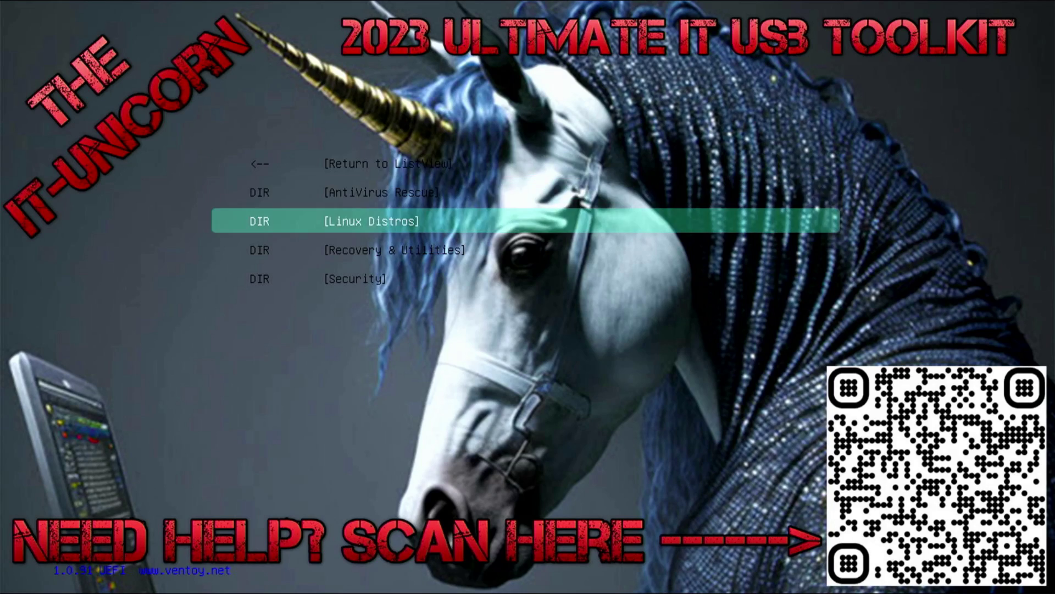
pyautogui.press('Return')
pyautogui.press('Down')
pyautogui.press('Down')
pyautogui.press('Down')
pyautogui.press('Down')
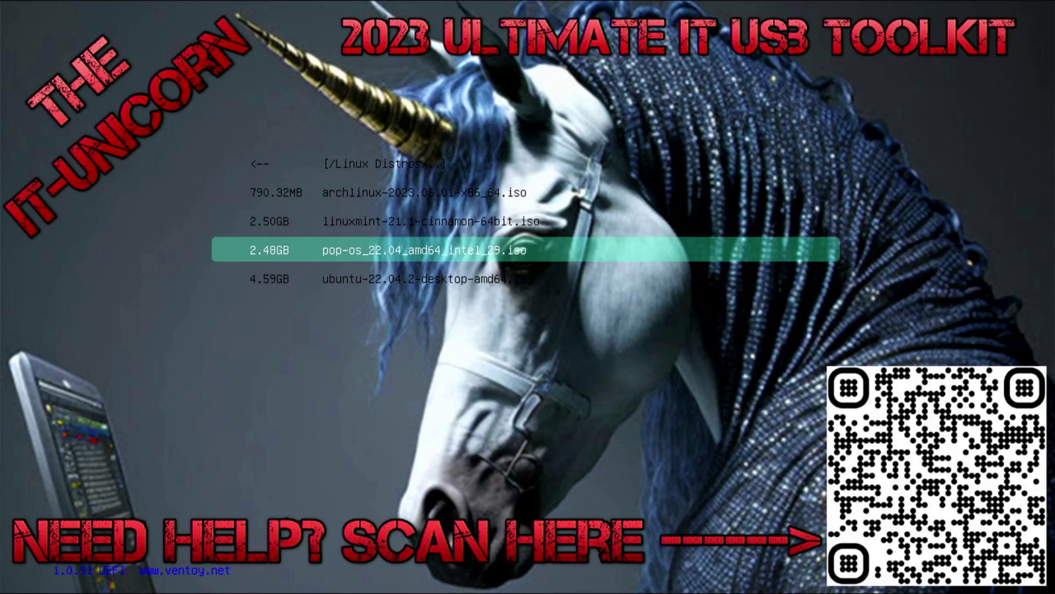
pyautogui.press('Up')
pyautogui.press('Up')
pyautogui.press('Up')
pyautogui.press('Up')
pyautogui.press('Return')
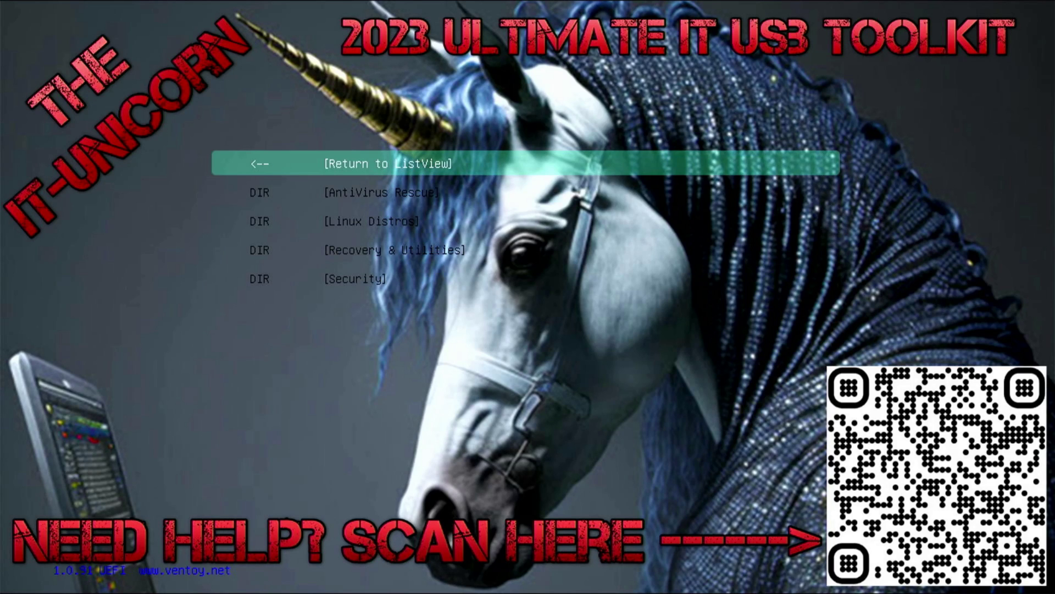
# Step: Examine the rescue disc images in the AntiVirus Rescue folder and go back to the top-level folder list
pyautogui.press('Down')
pyautogui.press('Return')
pyautogui.press('Down')
pyautogui.press('Down')
pyautogui.press('Down')
pyautogui.press('Up')
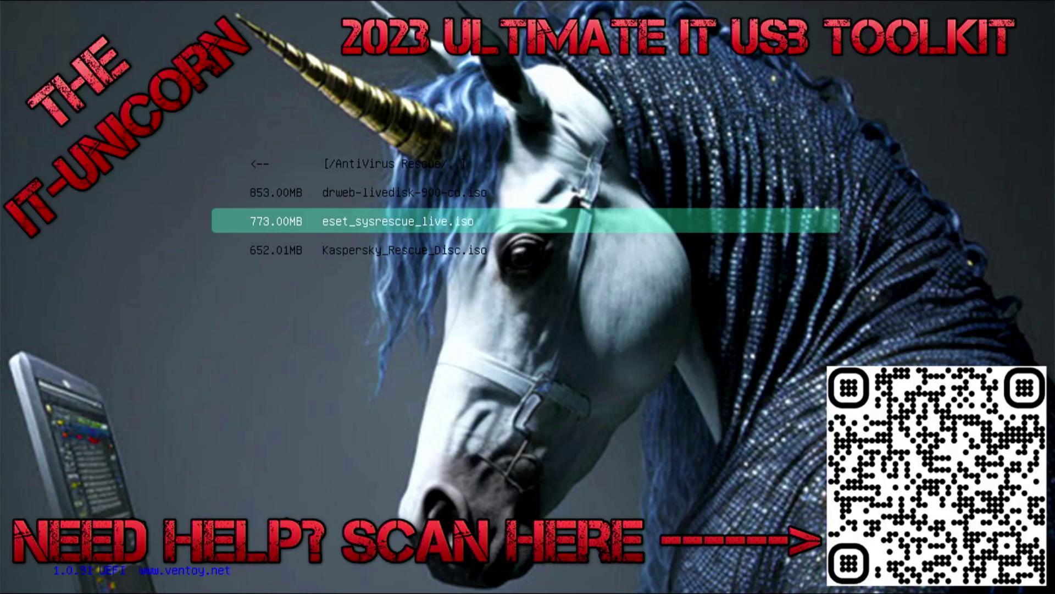
pyautogui.press('Up')
pyautogui.press('Up')
pyautogui.press('Return')
# Step: Reopen the Recovery & Utilities folder and go over its entries between gparted-live-1.5.0-1-amd64.iso and MEDICAT.img
pyautogui.press('Down')
pyautogui.press('Down')
pyautogui.press('Down')
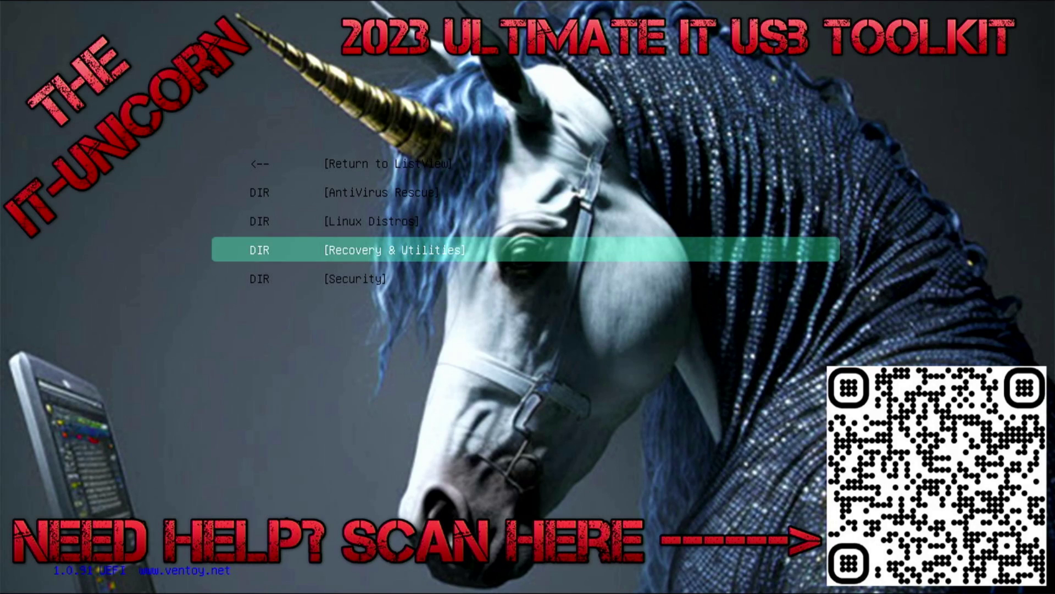
pyautogui.press('Return')
pyautogui.press('Down')
pyautogui.press('Down')
pyautogui.press('Down')
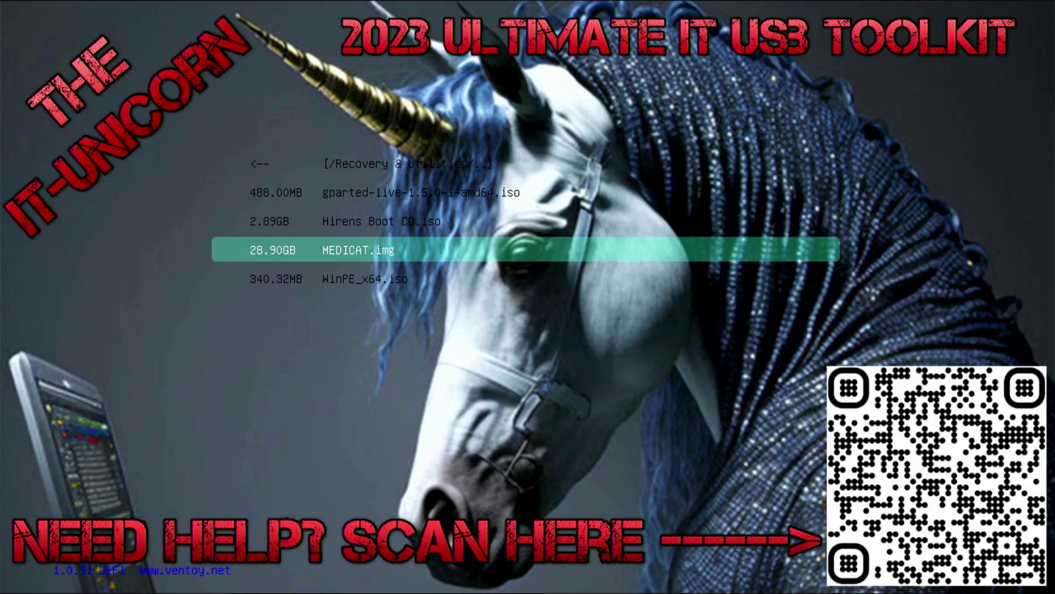
pyautogui.press('Up')
pyautogui.press('Up')
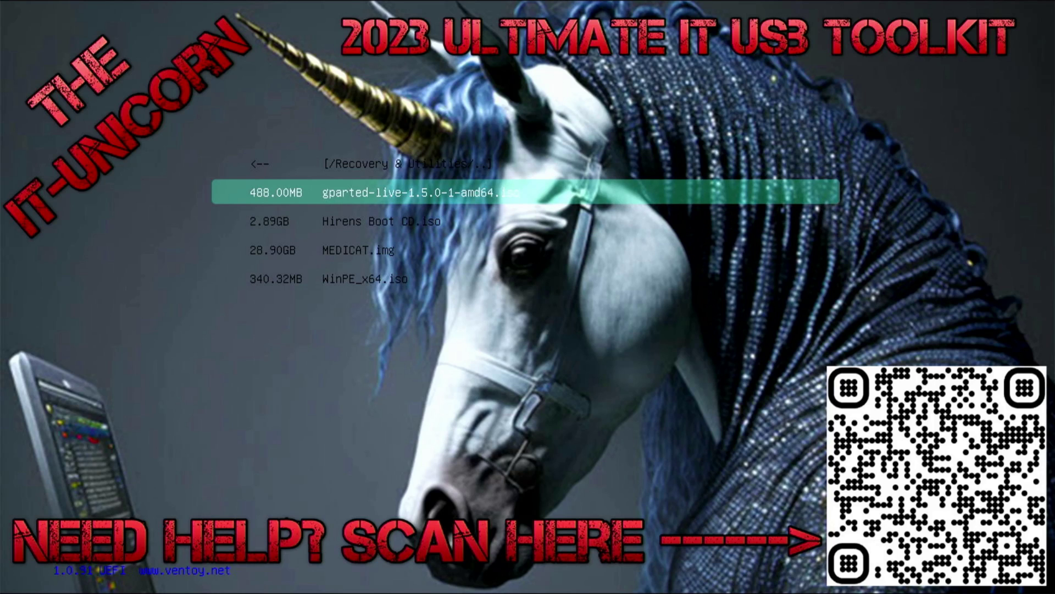
pyautogui.press('Down')
pyautogui.press('Down')
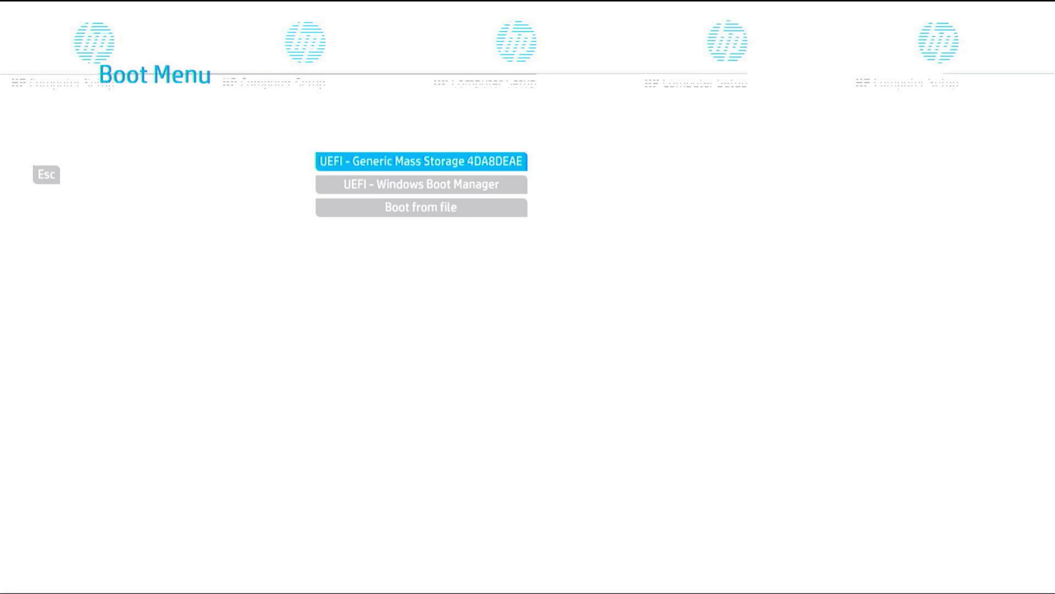
# Step: Boot from the UEFI Generic Mass Storage device and switch the Ventoy image list to the folder tree view
pyautogui.press('Return')
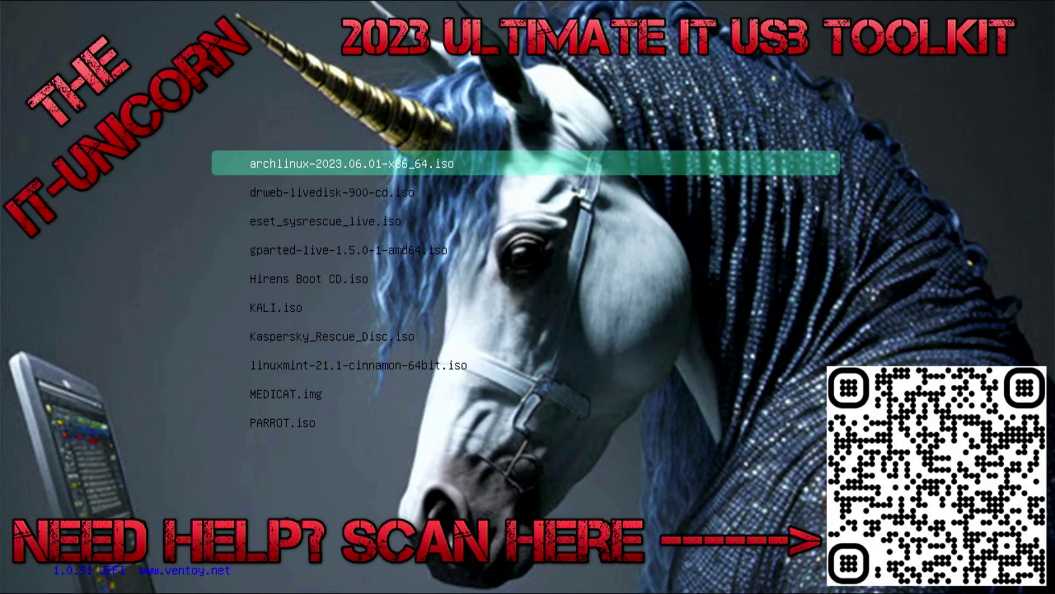
pyautogui.press('Down')
pyautogui.press('Down')
pyautogui.press('Up')
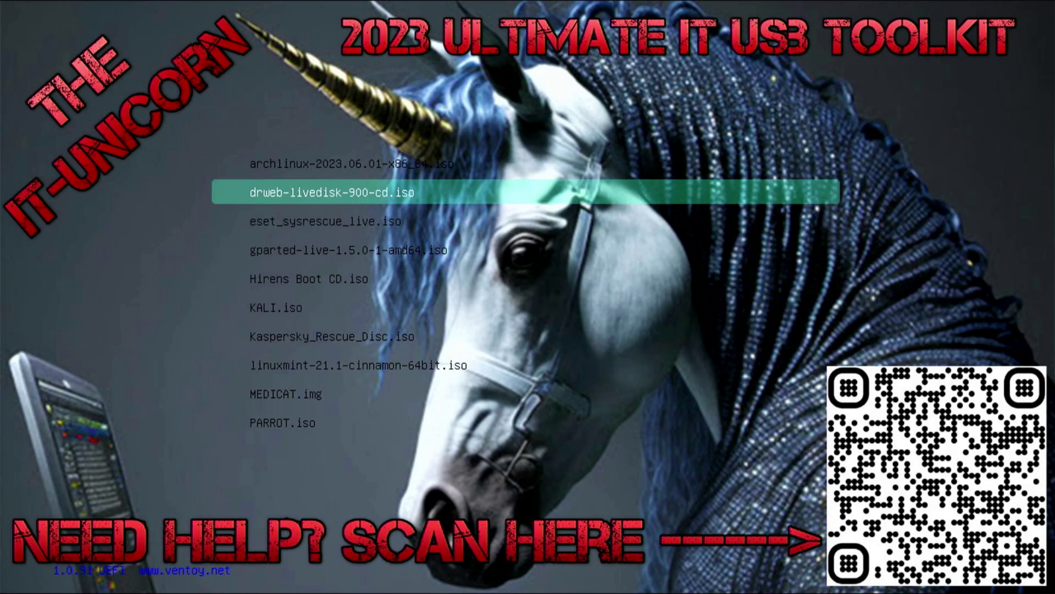
pyautogui.press('Up')
pyautogui.press('F3')
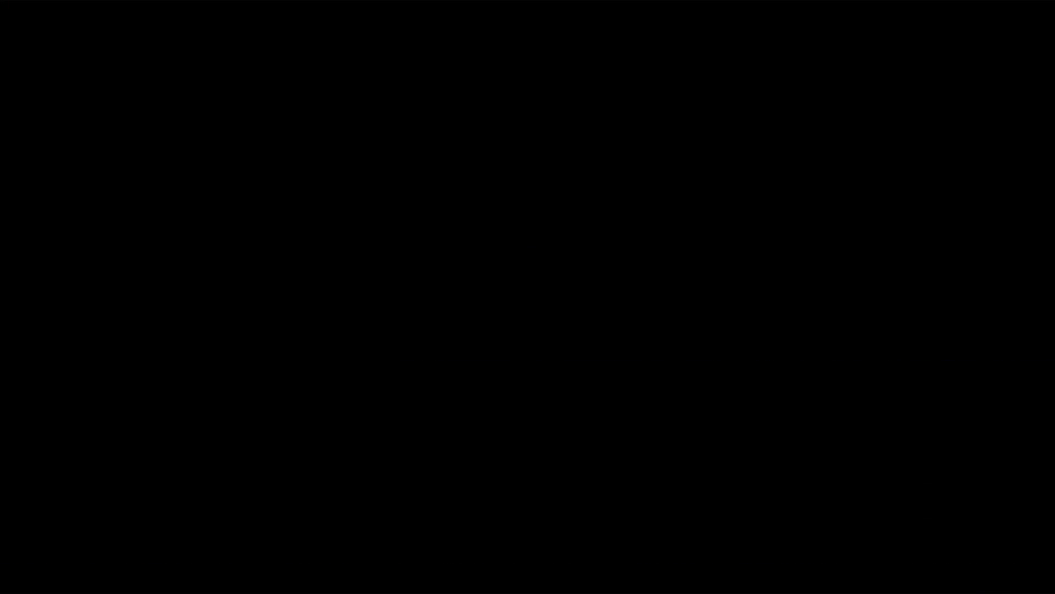